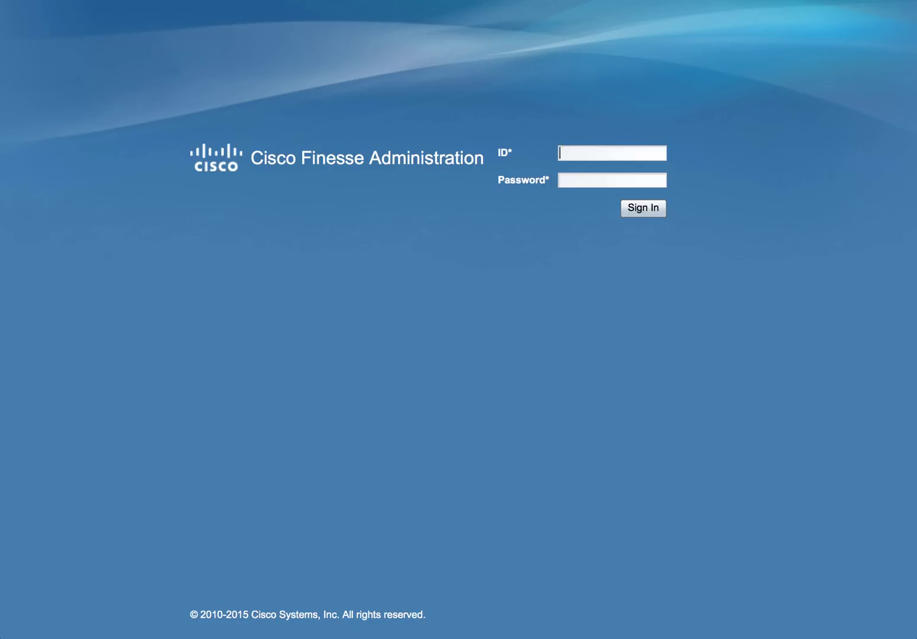
Sign in to Finesse Administration with the saved admin ID and password, then go to Workflows
text(adm)
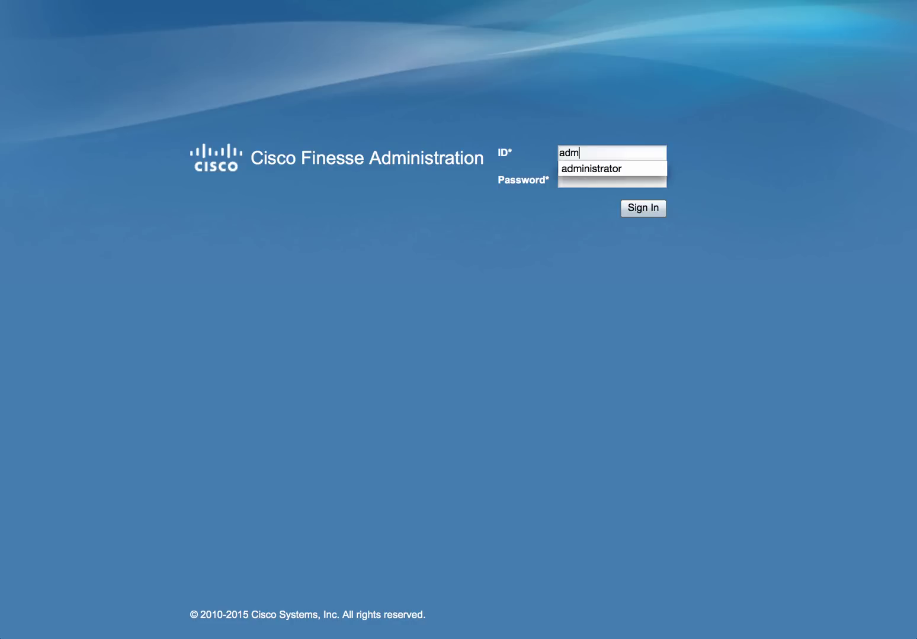
key(Down)
key(Return)
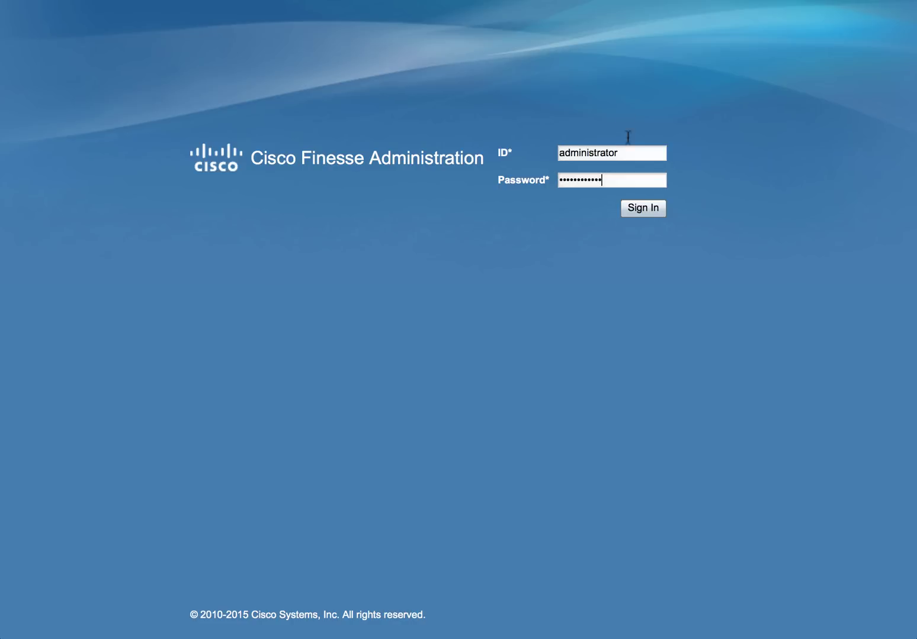
click(642, 210)
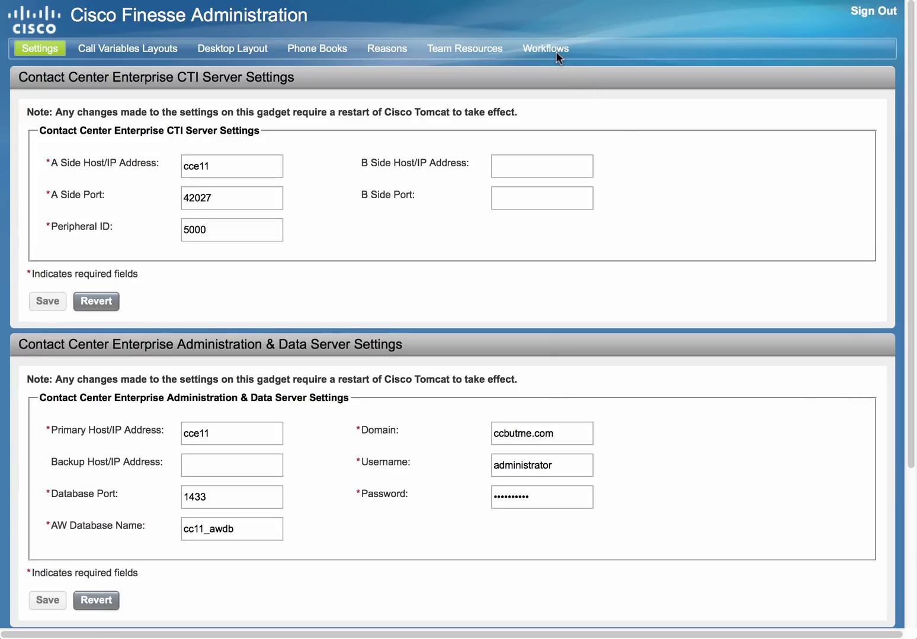
click(554, 52)
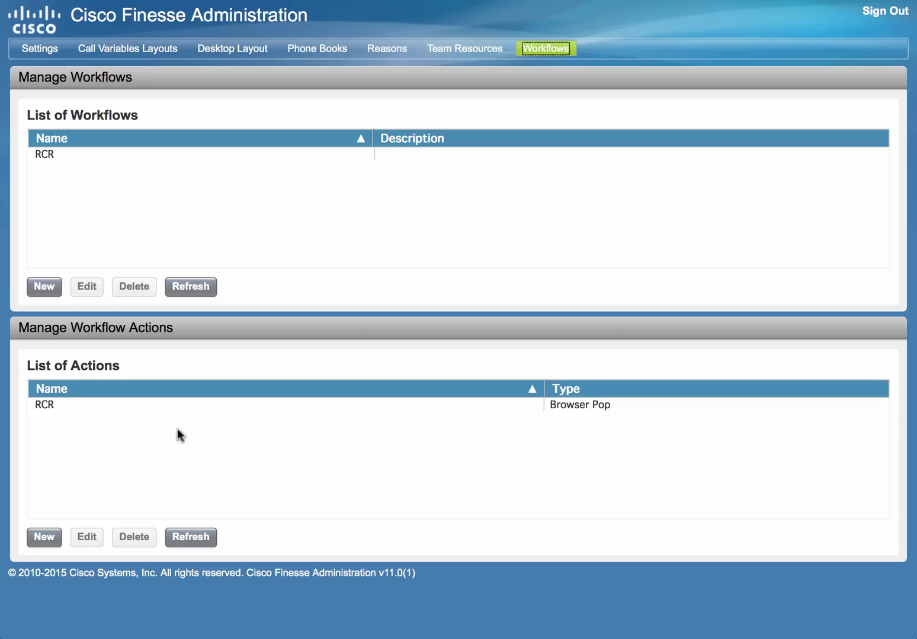
Edit the RCR action, keeping Browser Pop type and Finesse Desktop handler, and open the URL variable picker
click(47, 407)
click(83, 539)
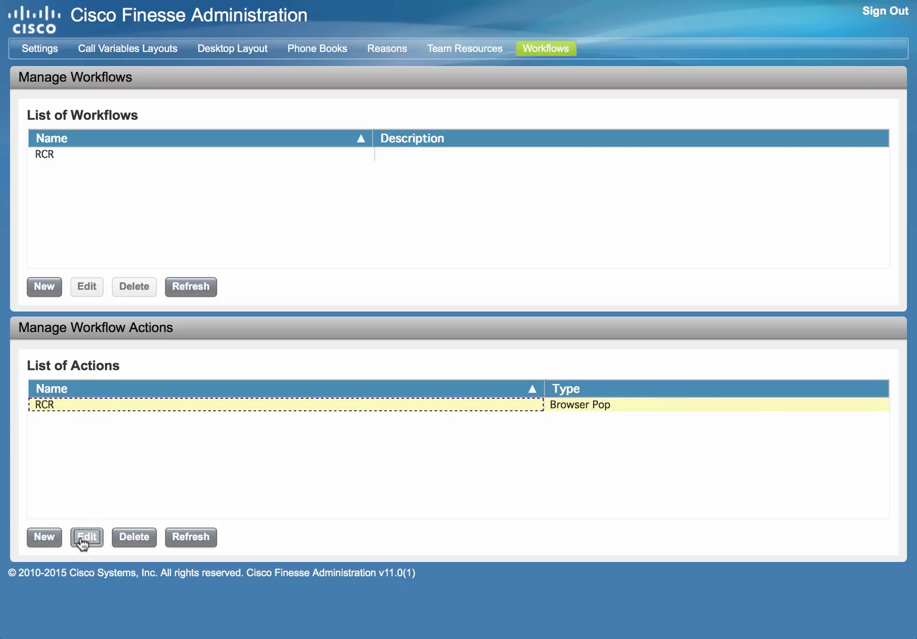
scroll(237, 485, down, 5)
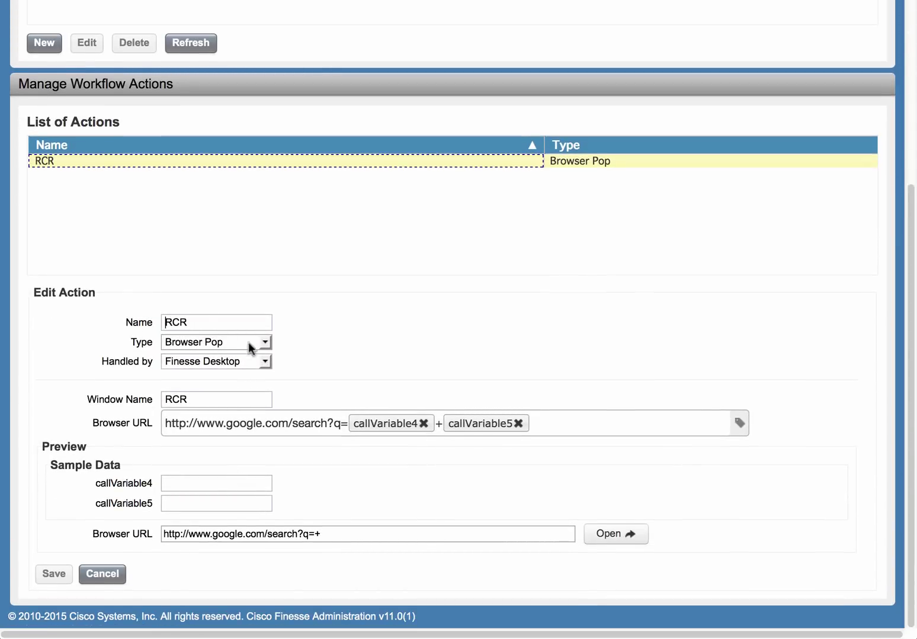
click(267, 339)
click(267, 340)
click(268, 363)
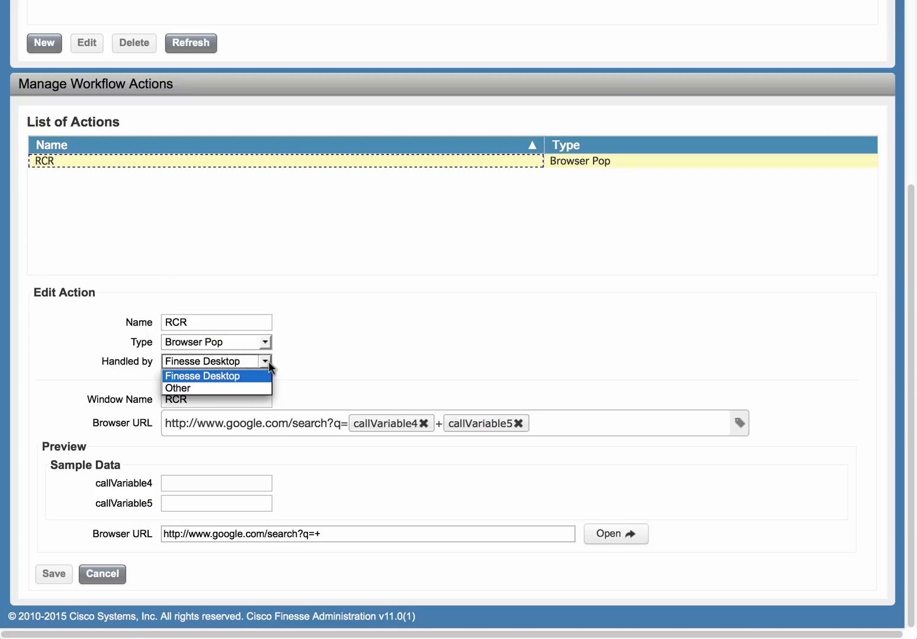
click(268, 363)
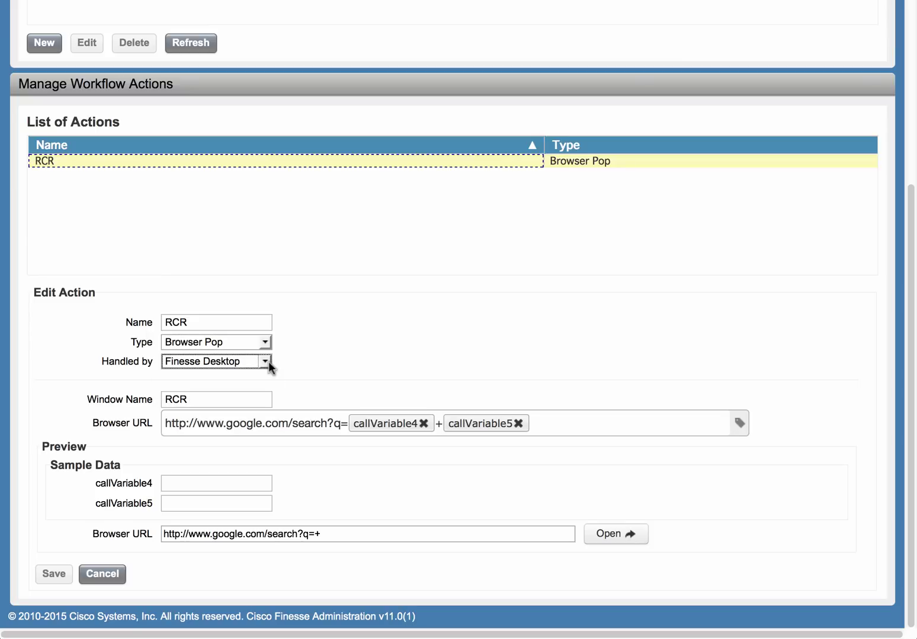
click(333, 369)
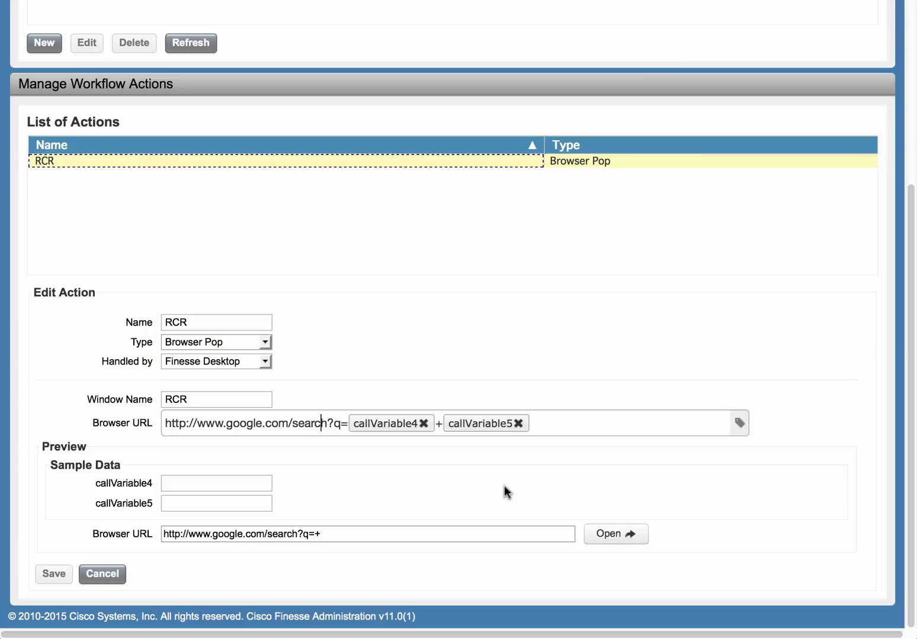
click(740, 424)
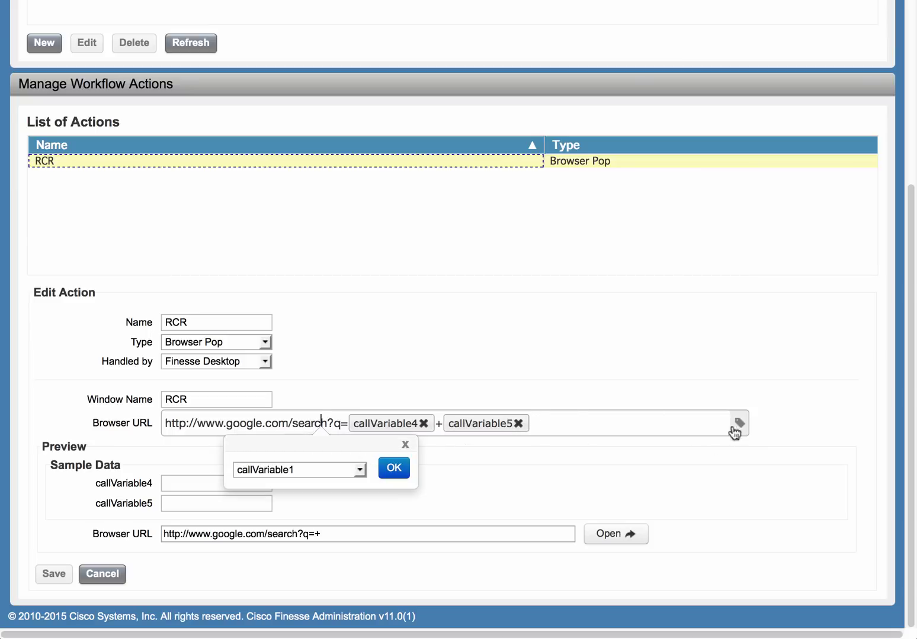
Browse the available call variables, then dismiss the picker without inserting one
click(360, 472)
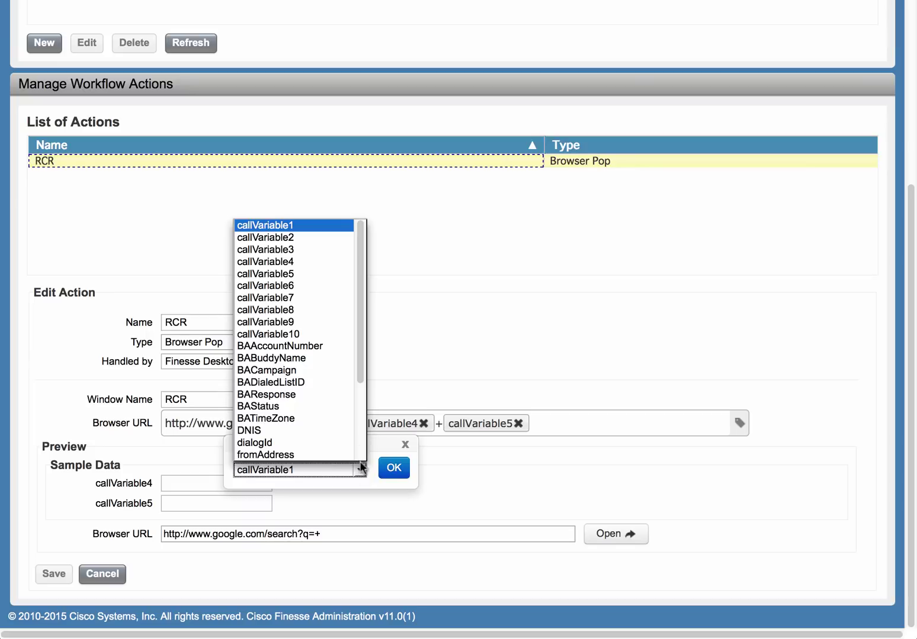
click(361, 417)
click(361, 274)
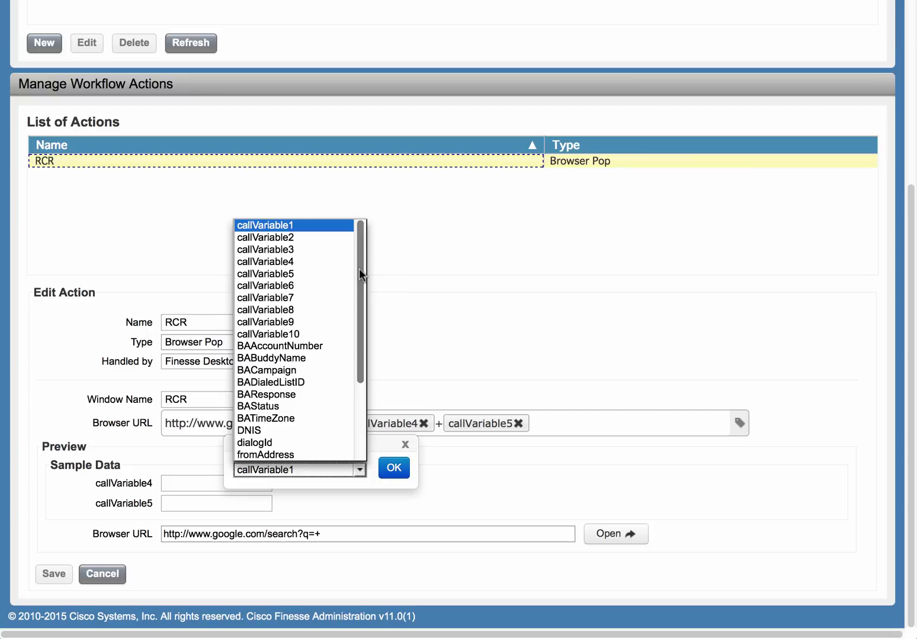
click(404, 360)
click(405, 444)
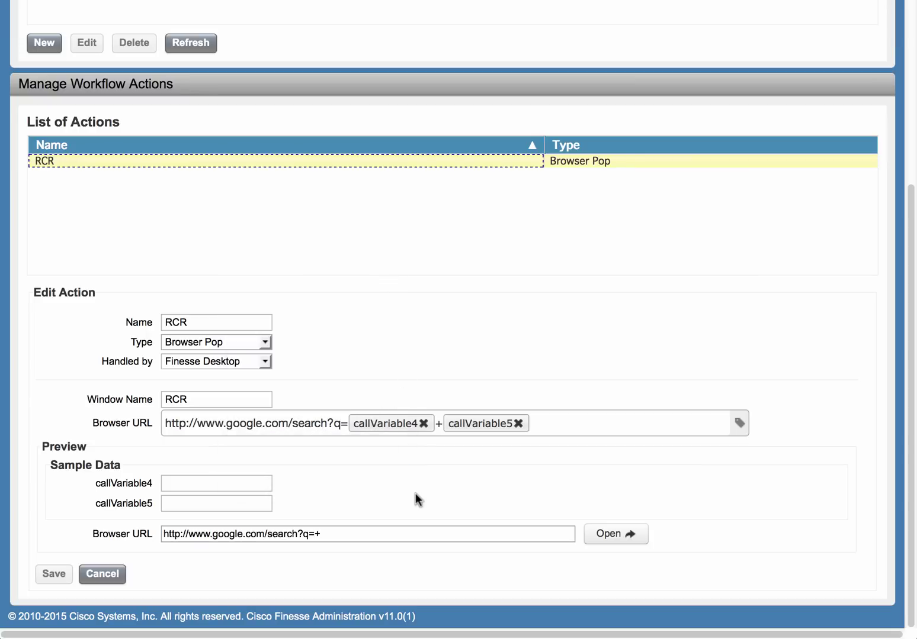
Preview the search URL with sample data 'sample' and 'text', then cancel the editor unsaved
click(219, 485)
text(sample)
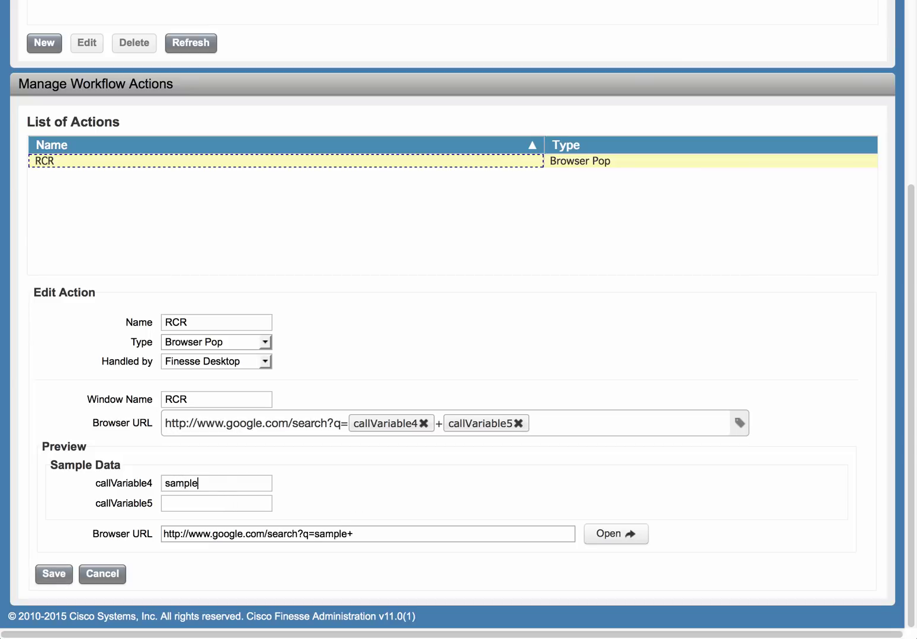
key(Tab)
text(text)
click(613, 534)
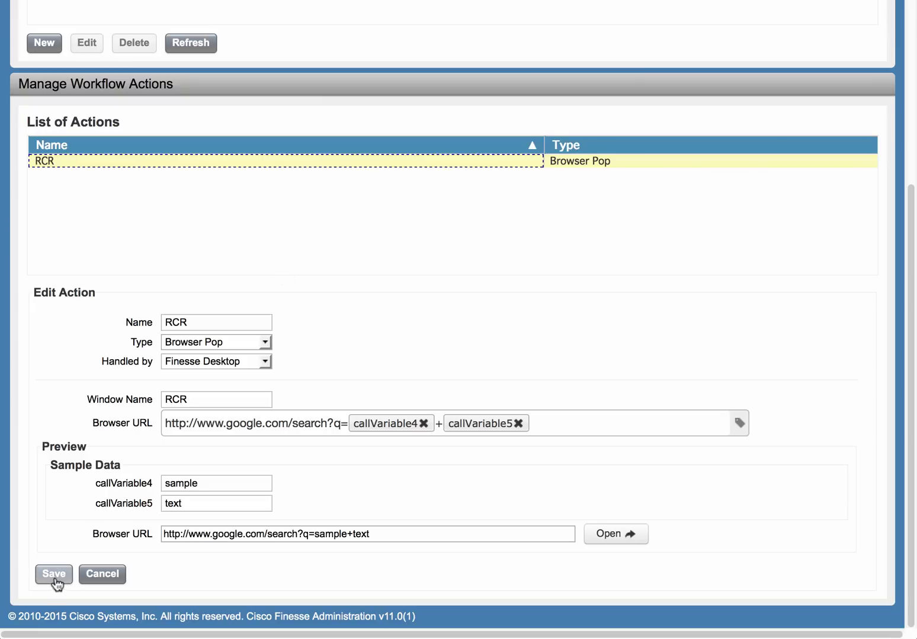
click(89, 574)
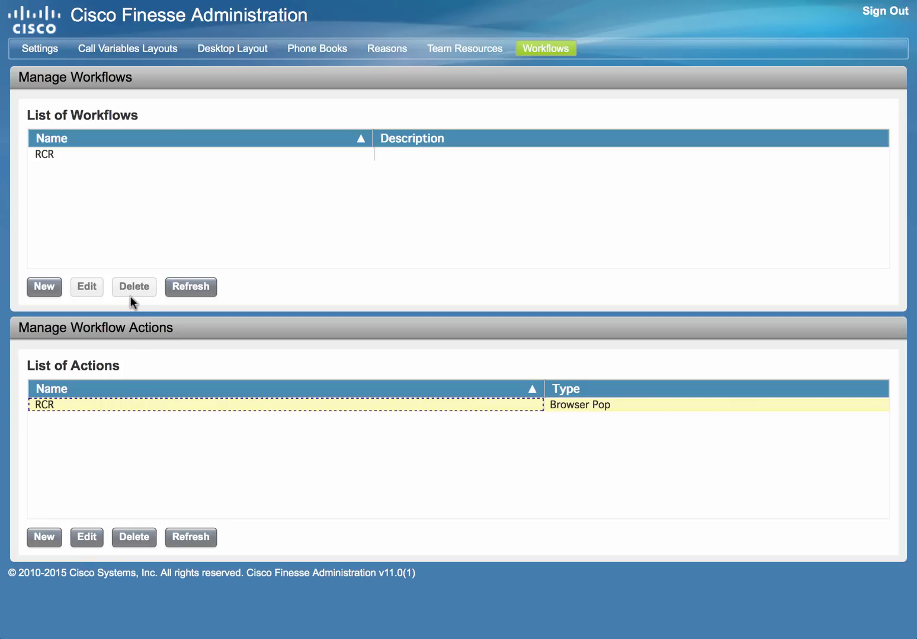
click(52, 155)
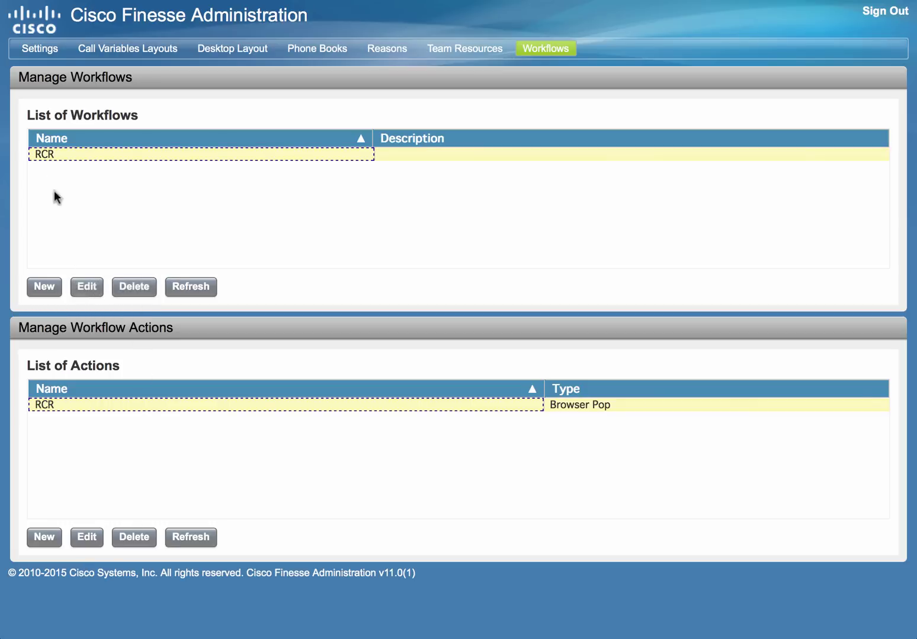
click(88, 287)
scroll(185, 286, down, 3)
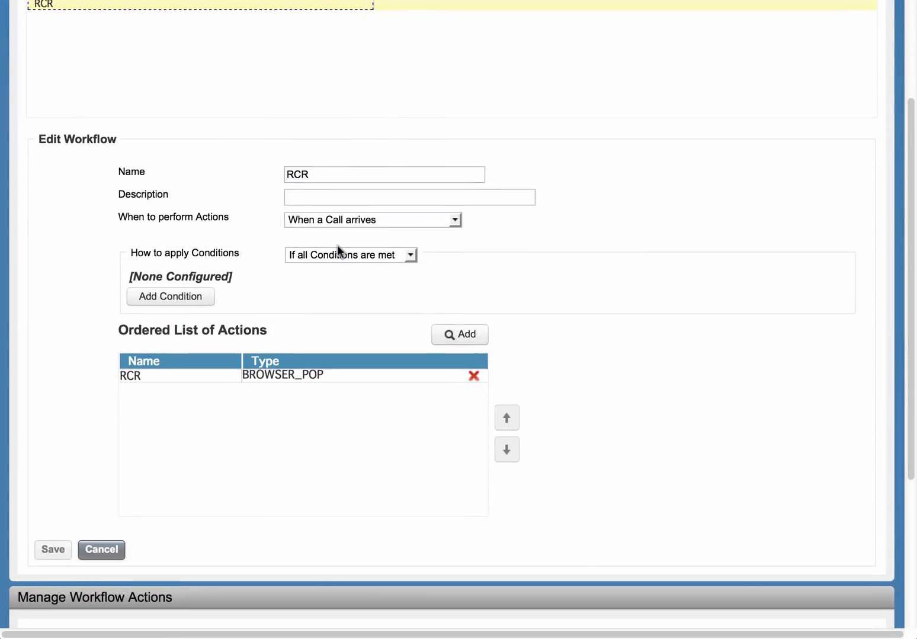
click(456, 222)
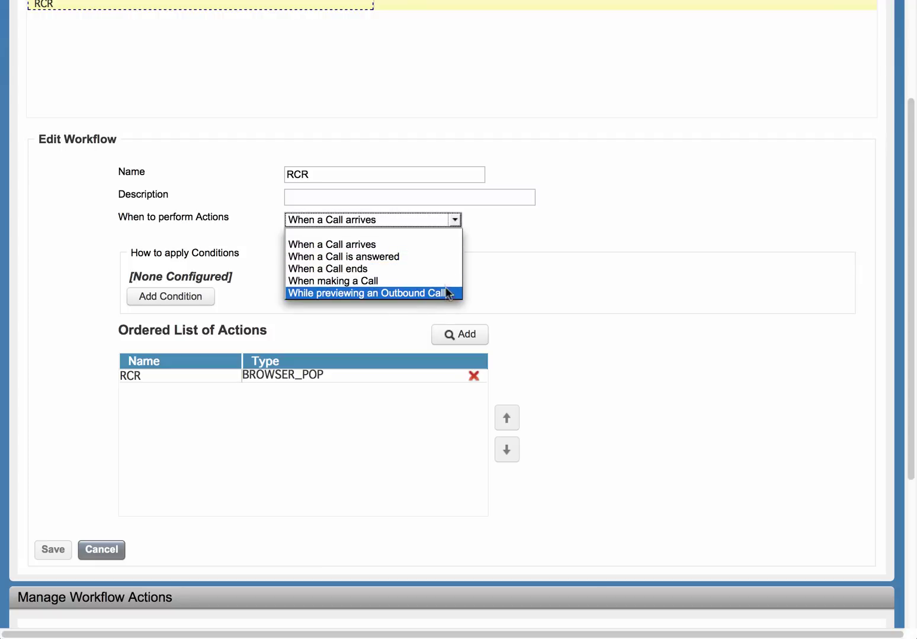
click(502, 231)
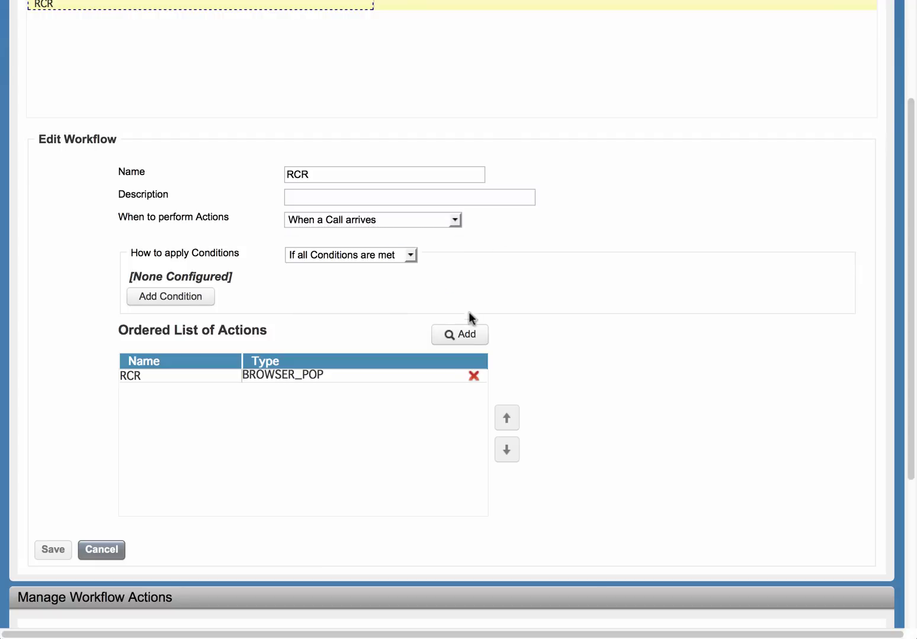
click(462, 337)
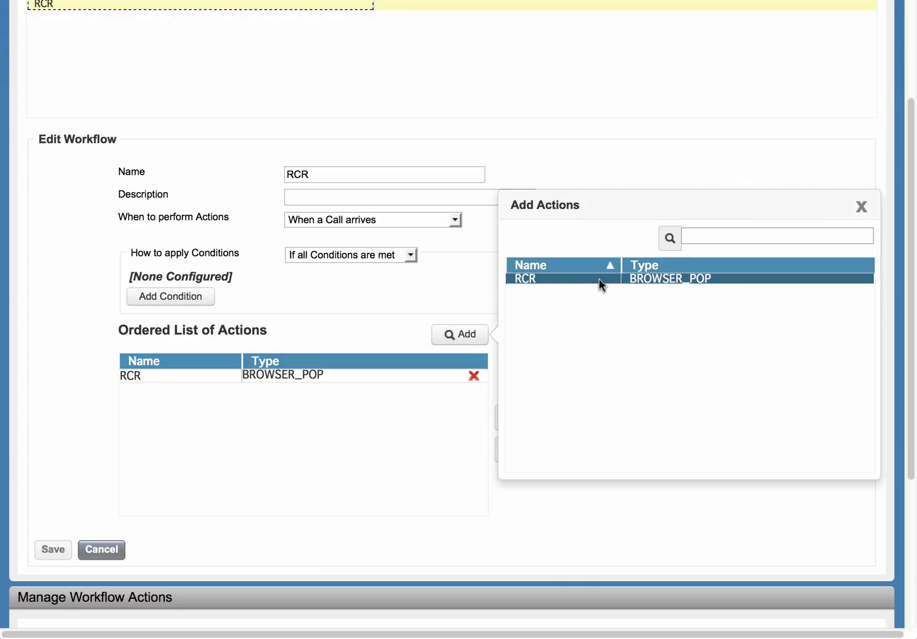
click(862, 208)
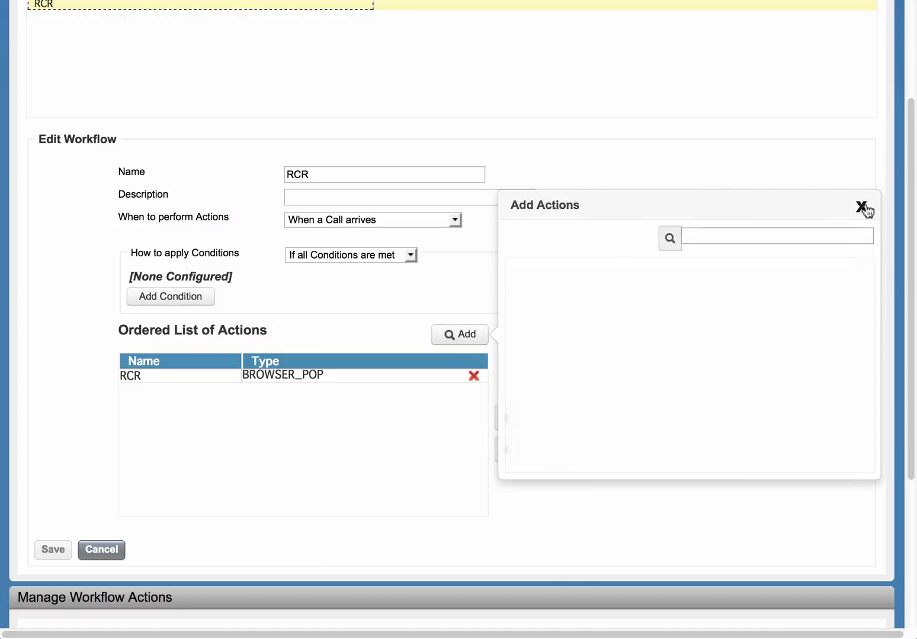
click(103, 550)
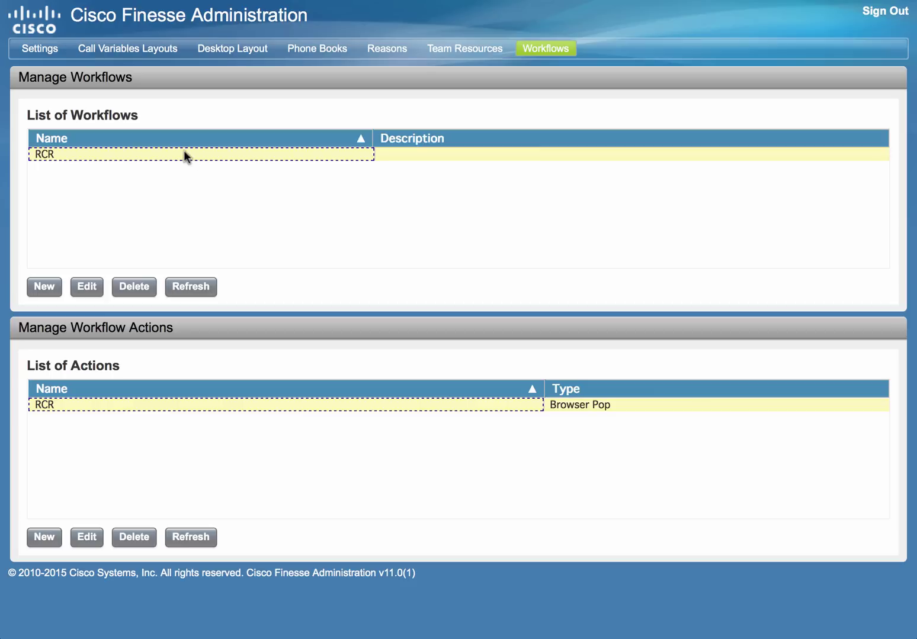
View the Sales team's assigned workflows and check the addable ones without adding any
click(471, 55)
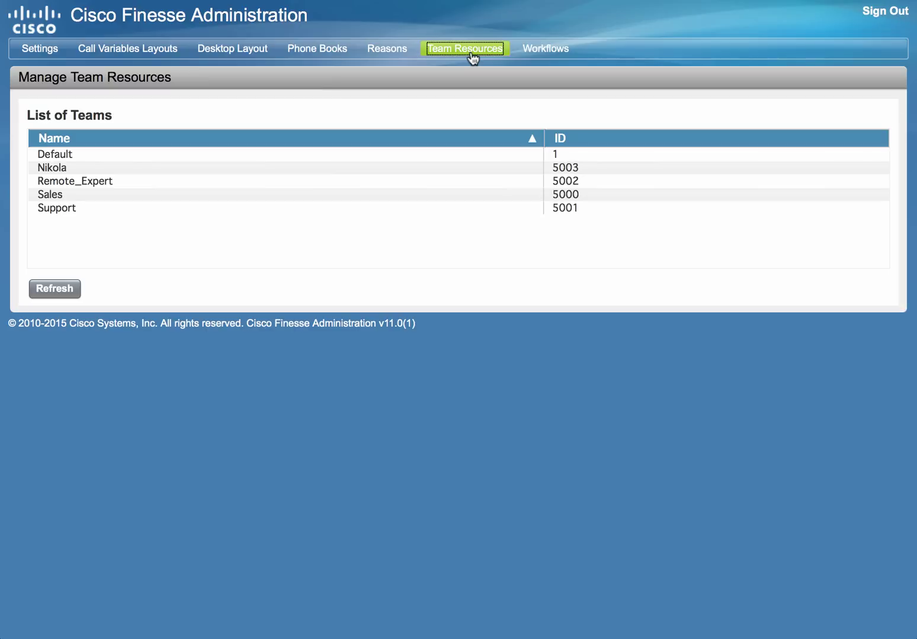
click(177, 195)
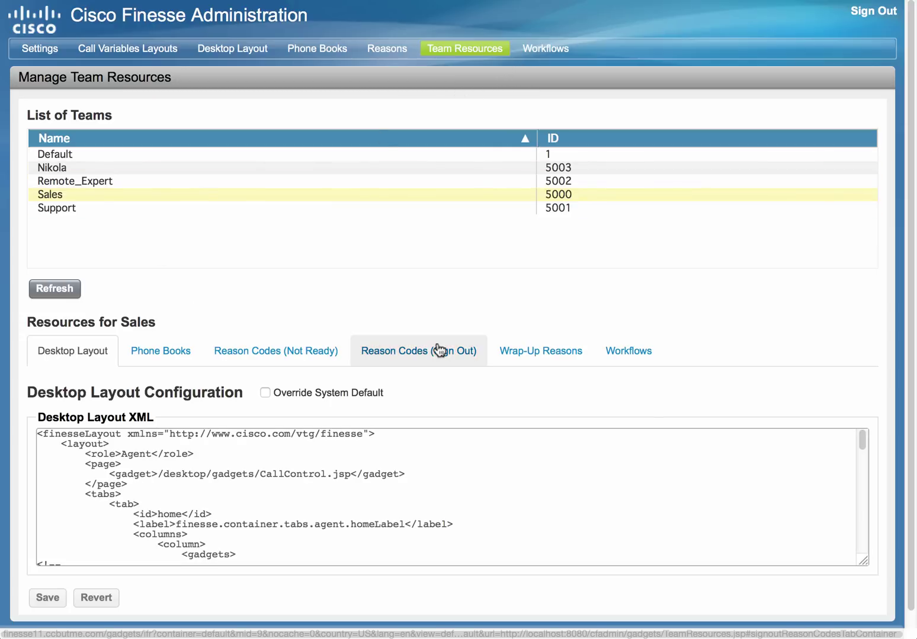
click(623, 351)
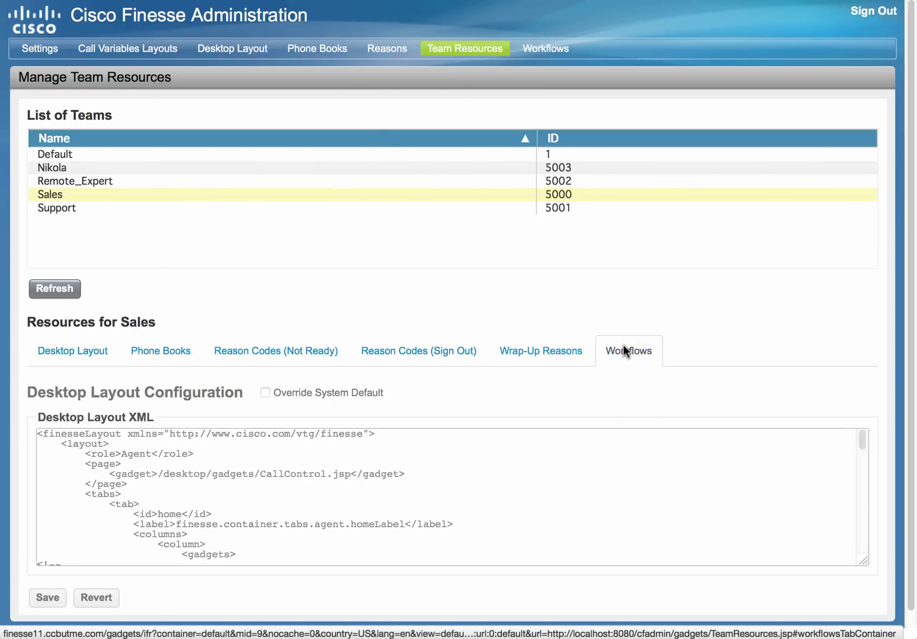
scroll(569, 422, down, 1)
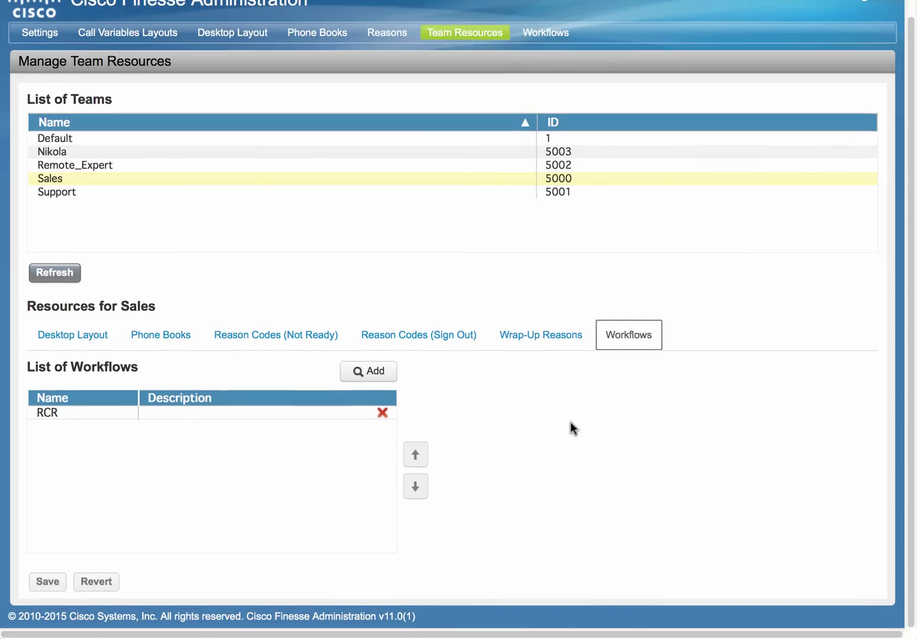
click(372, 372)
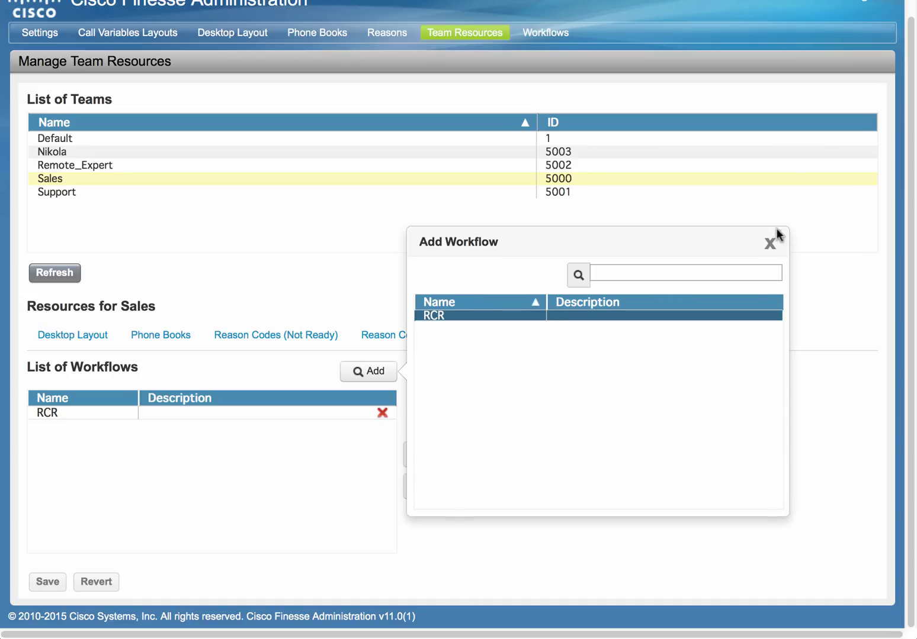
click(770, 244)
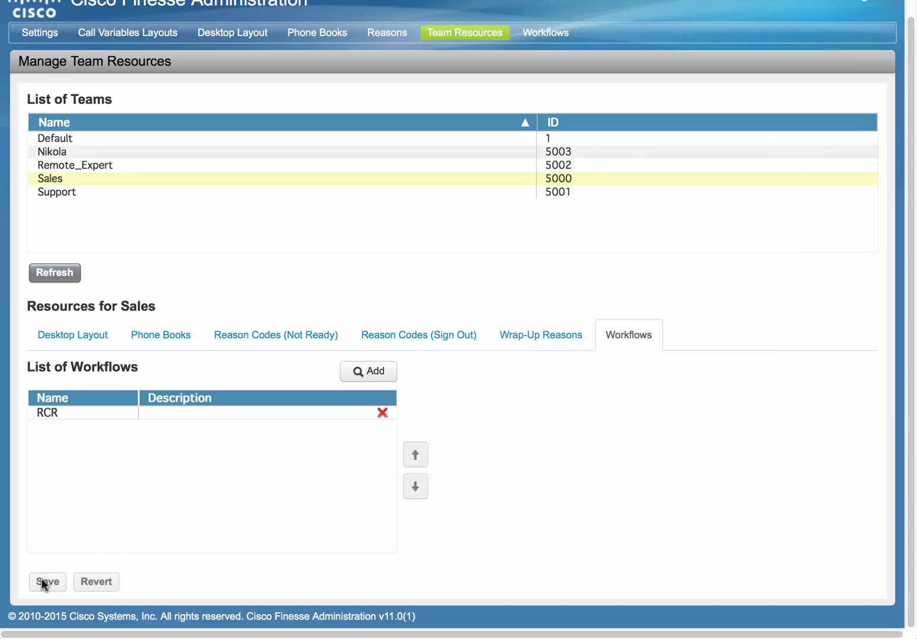
scroll(685, 172, up, 1)
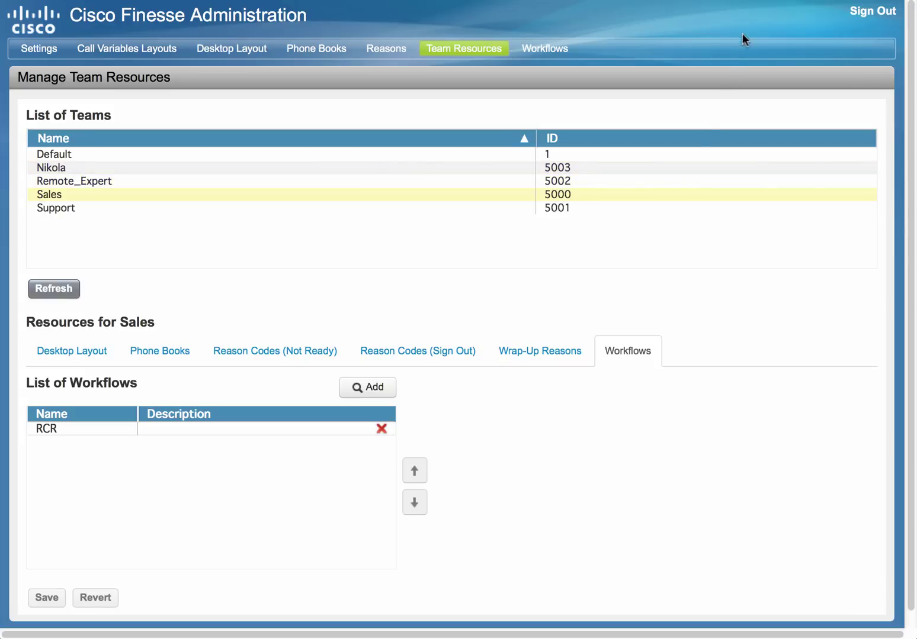
Sign out of administration and sign in as the agent with saved credentials on extension 1006
click(869, 12)
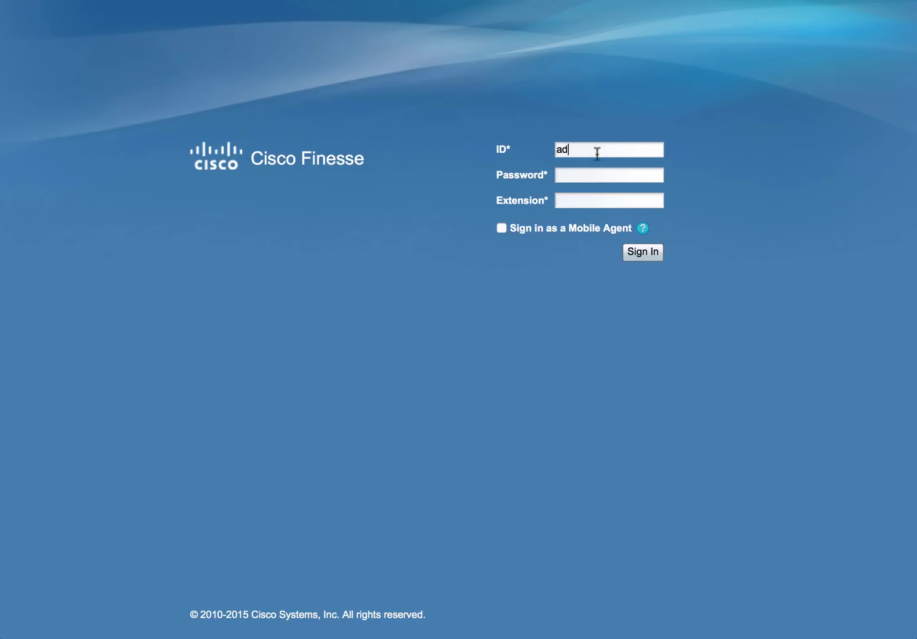
key(BackSpace)
key(BackSpace)
text(jsm)
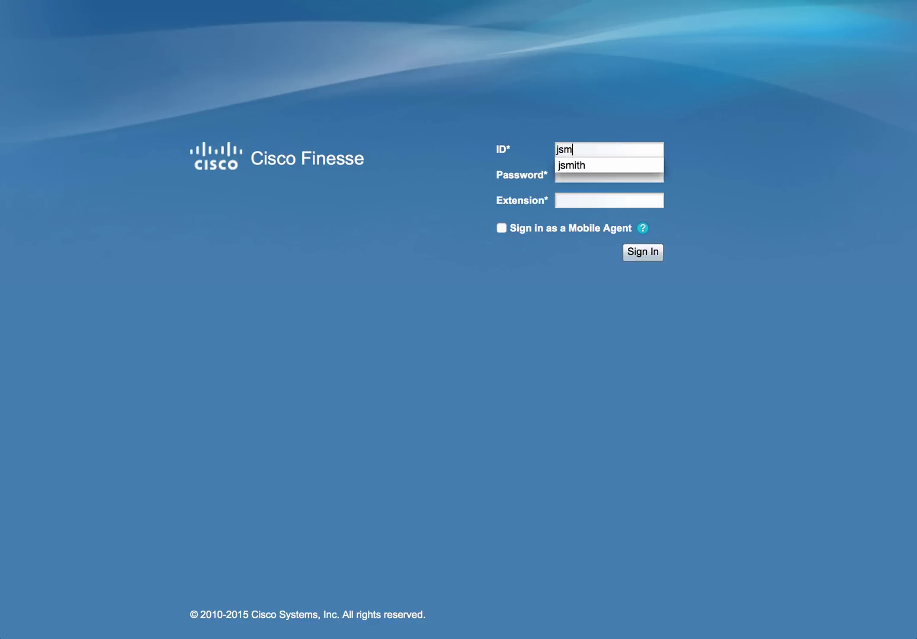
key(Down)
key(Return)
key(Tab)
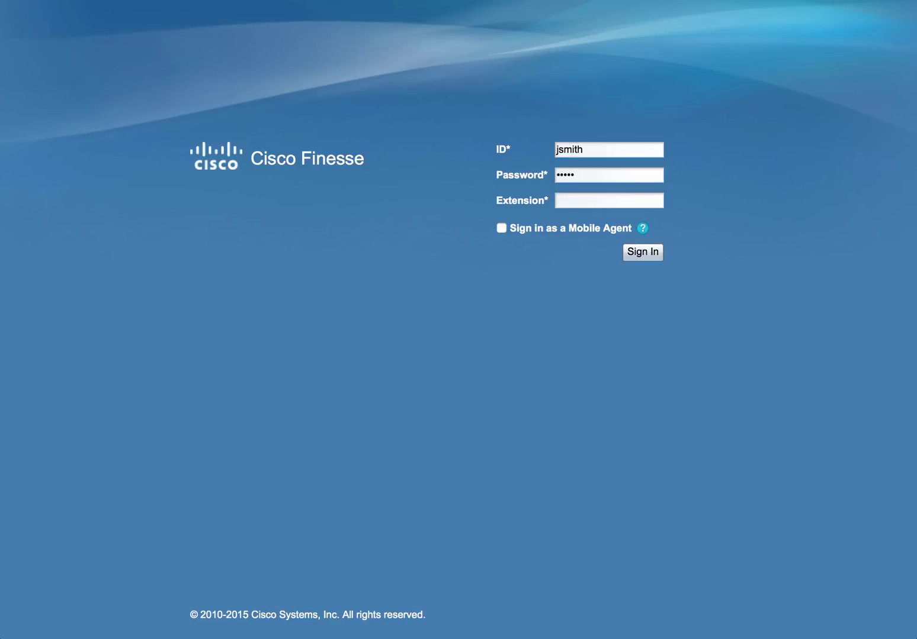
text(100)
key(Down)
key(Return)
key(Return)
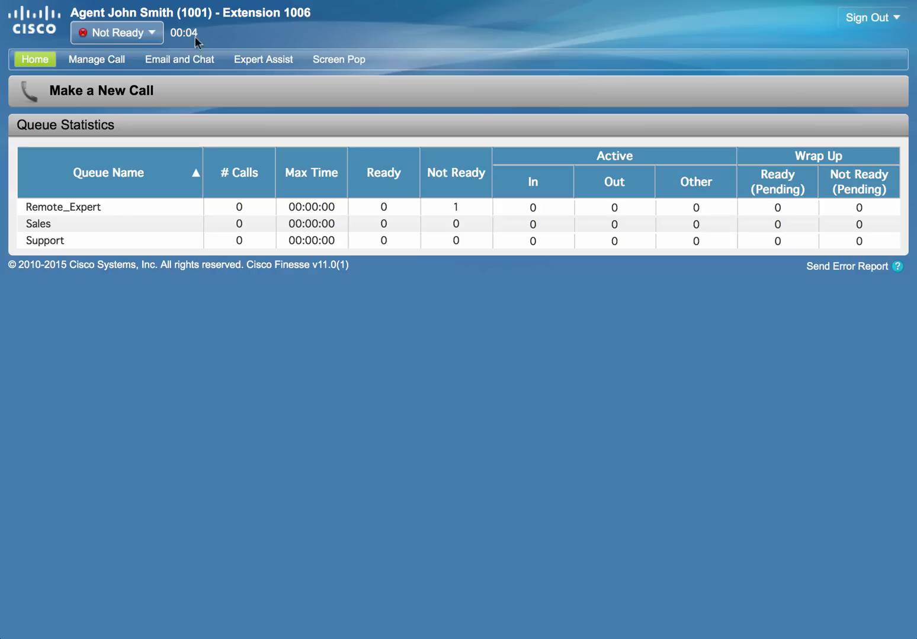
Set the agent state to Ready and bring up the popped Brookline Weather search page
click(152, 36)
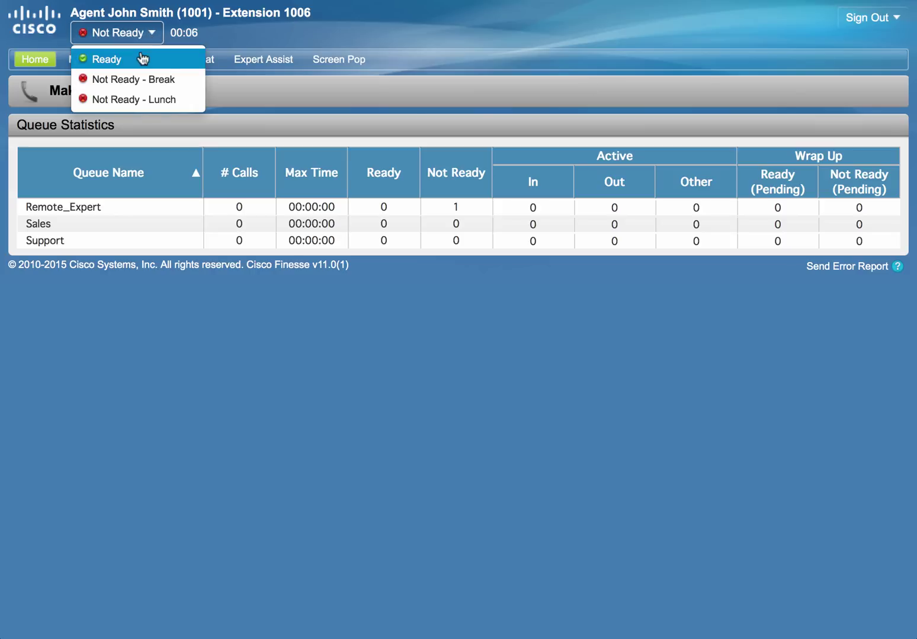
click(140, 60)
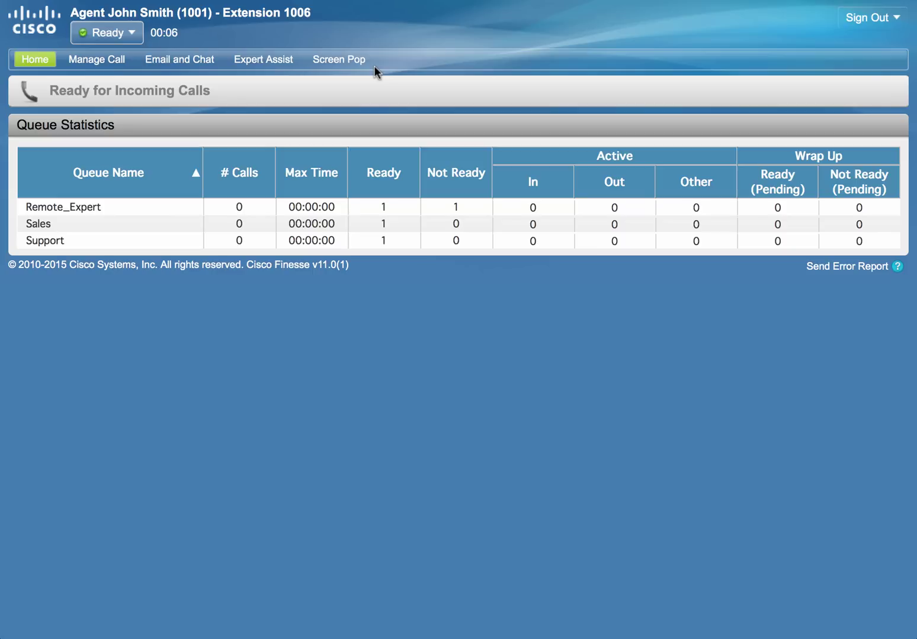
click(374, 67)
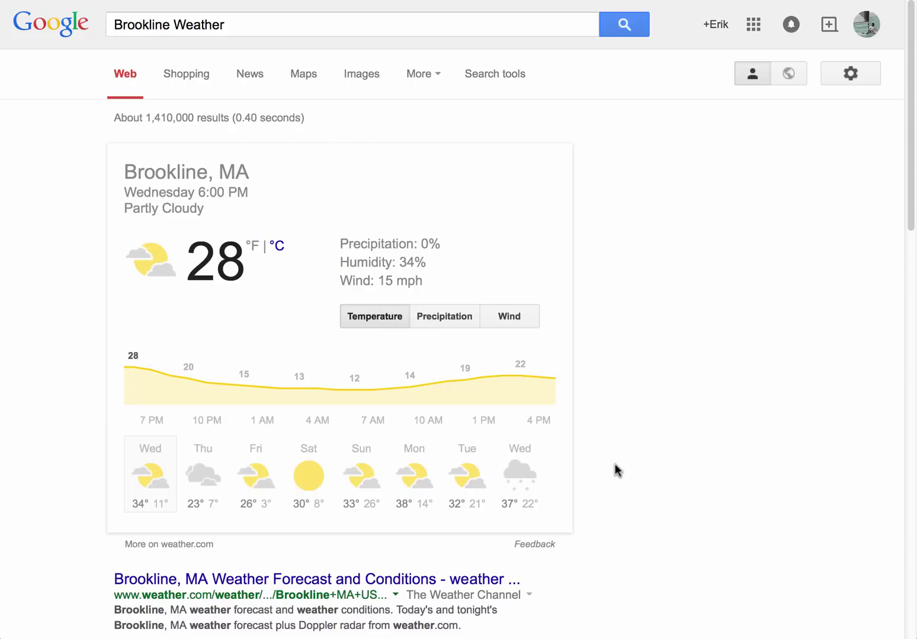
scroll(611, 294, down, 2)
scroll(611, 293, up, 2)
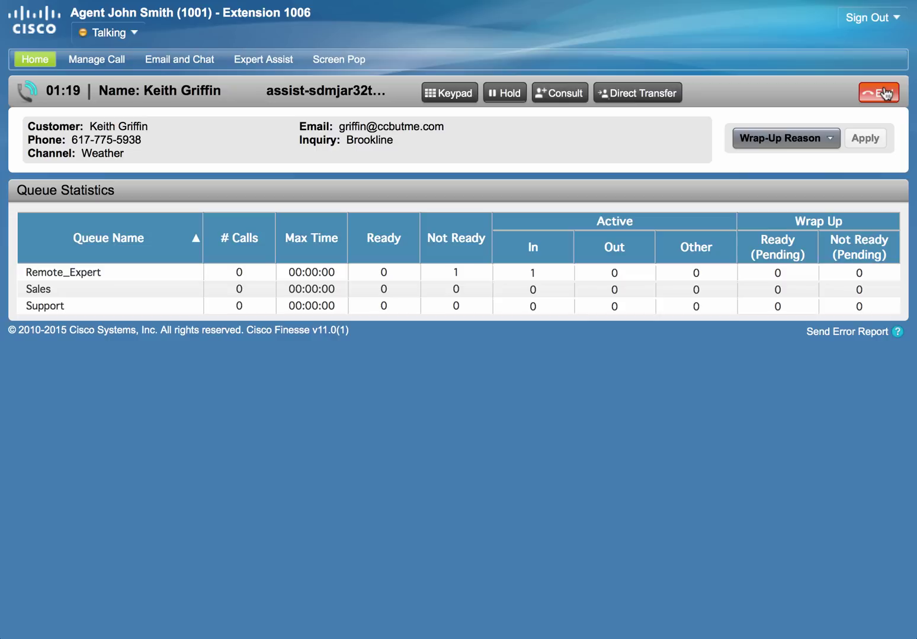
End the call, choose Not Ready - Break instead of wrap-up, and sign out with Shift End
click(884, 90)
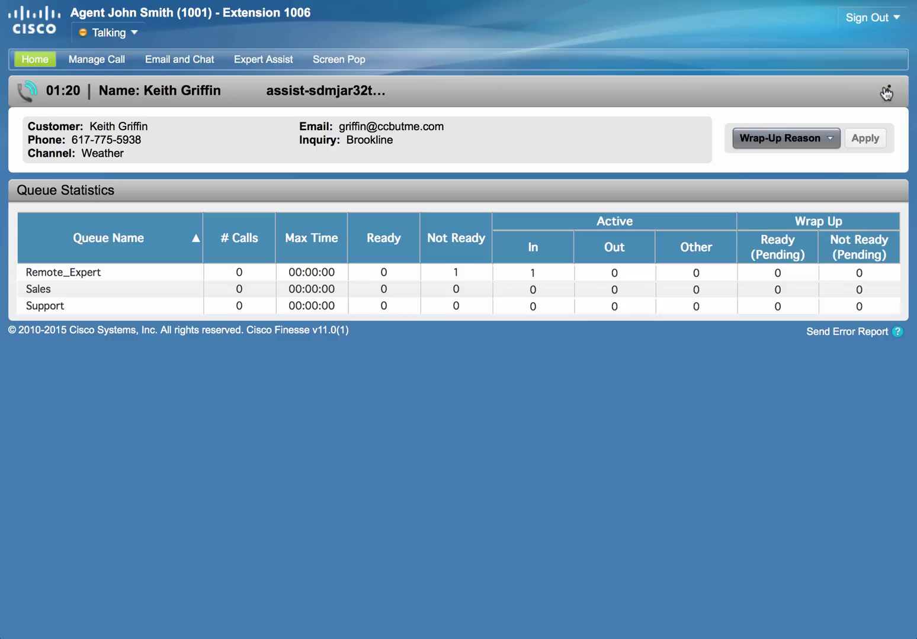
click(143, 33)
click(138, 77)
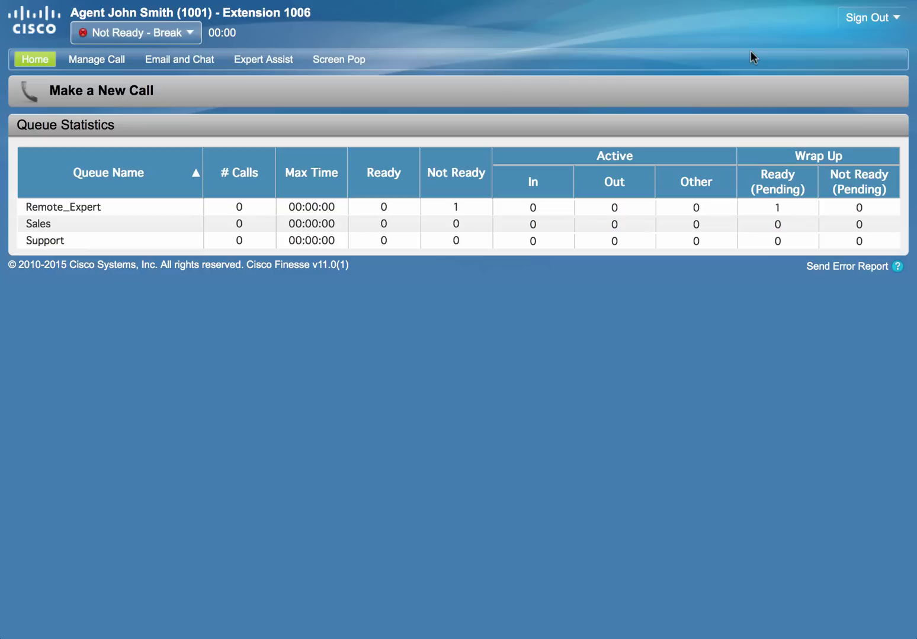
click(893, 18)
click(849, 52)
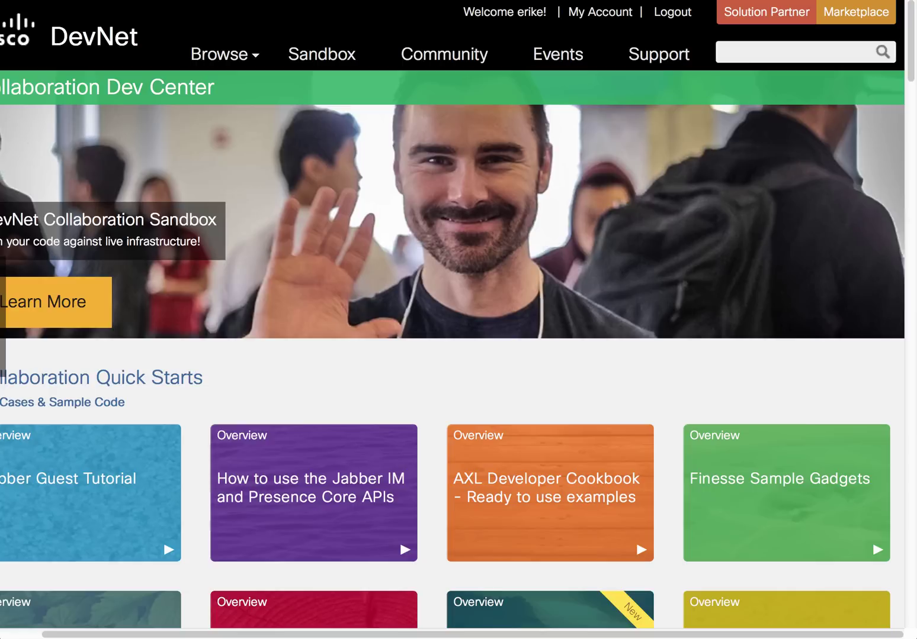
Open the Finesse Sample Gadgets page and scroll down to Screenpop Sample Gadget 10.5.1
scroll(296, 248, left, 2)
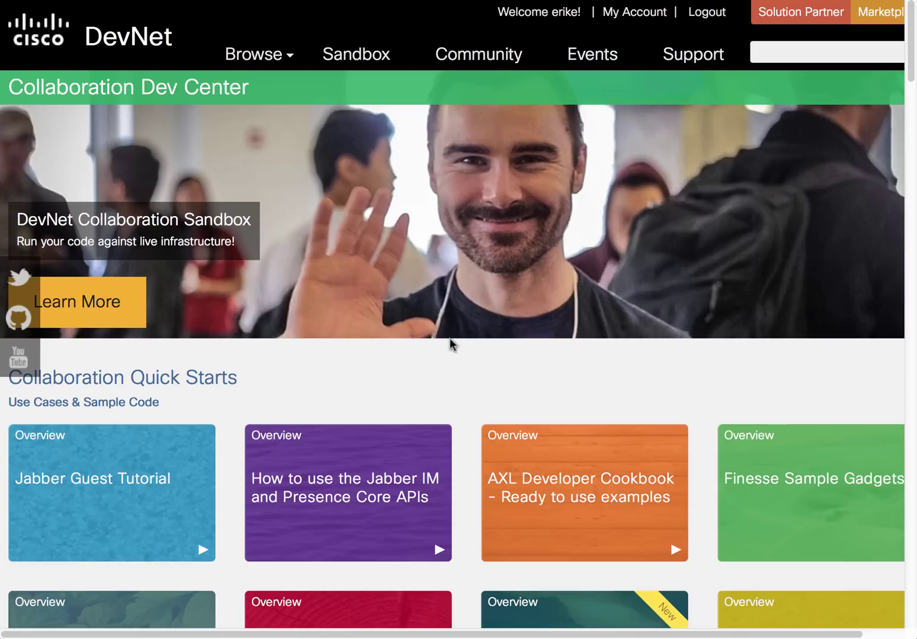
scroll(448, 374, down, 2)
scroll(741, 416, right, 2)
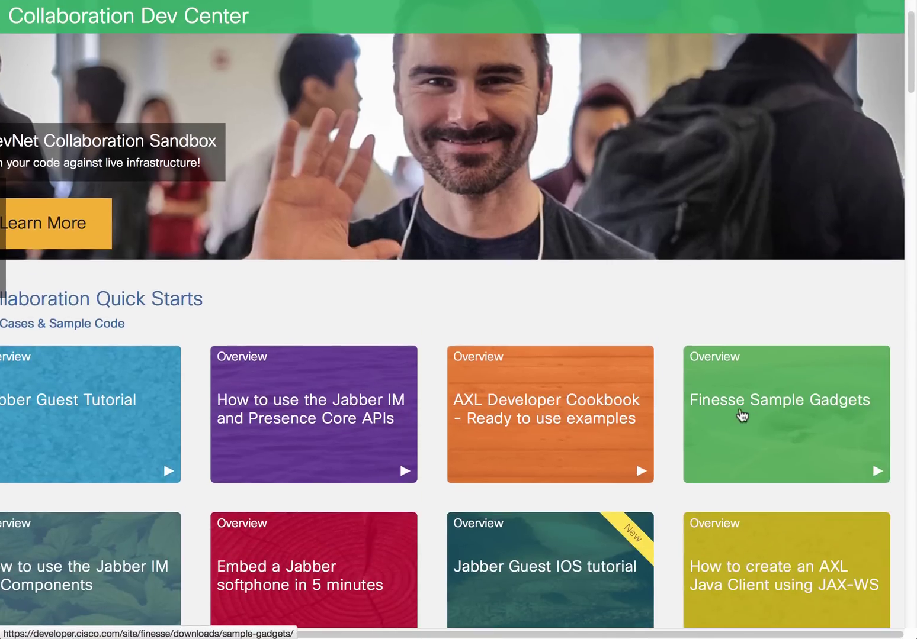
click(741, 416)
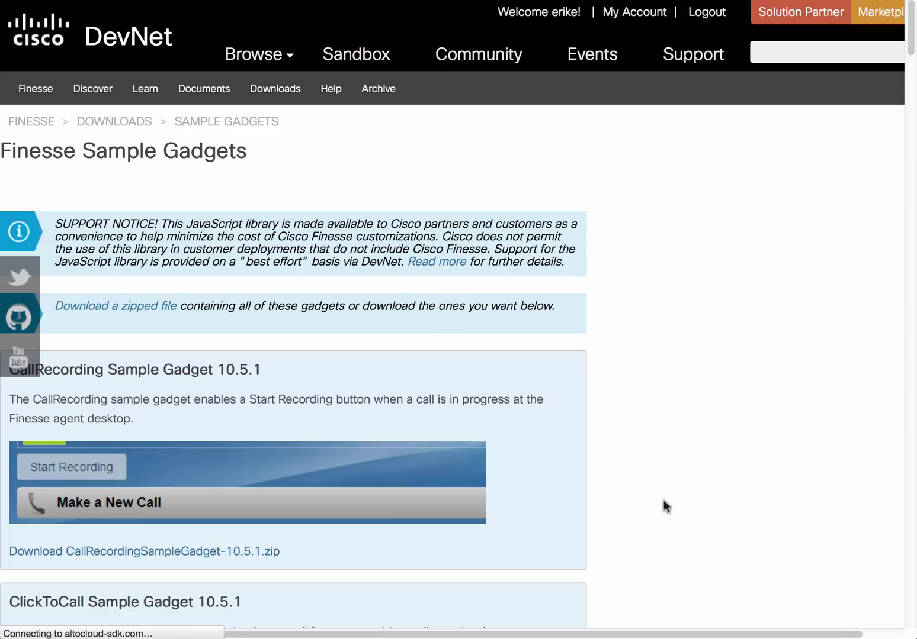
scroll(665, 516, down, 20)
scroll(665, 519, down, 20)
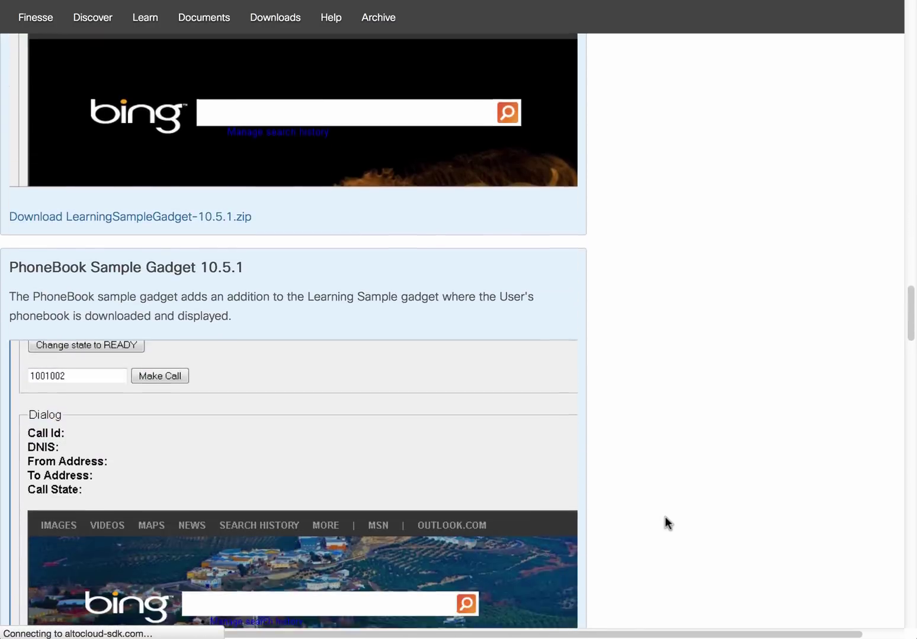
scroll(664, 523, down, 15)
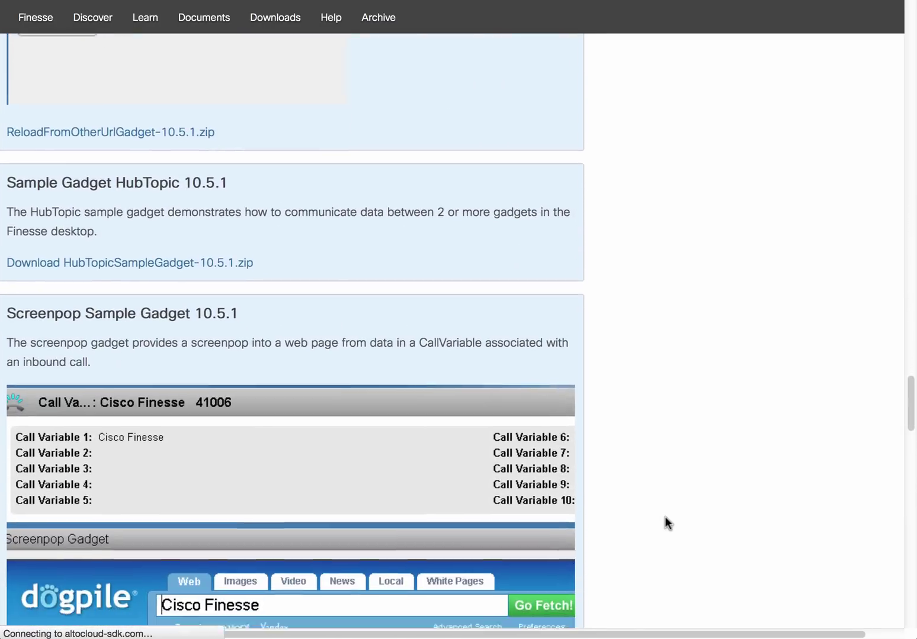
scroll(664, 516, down, 5)
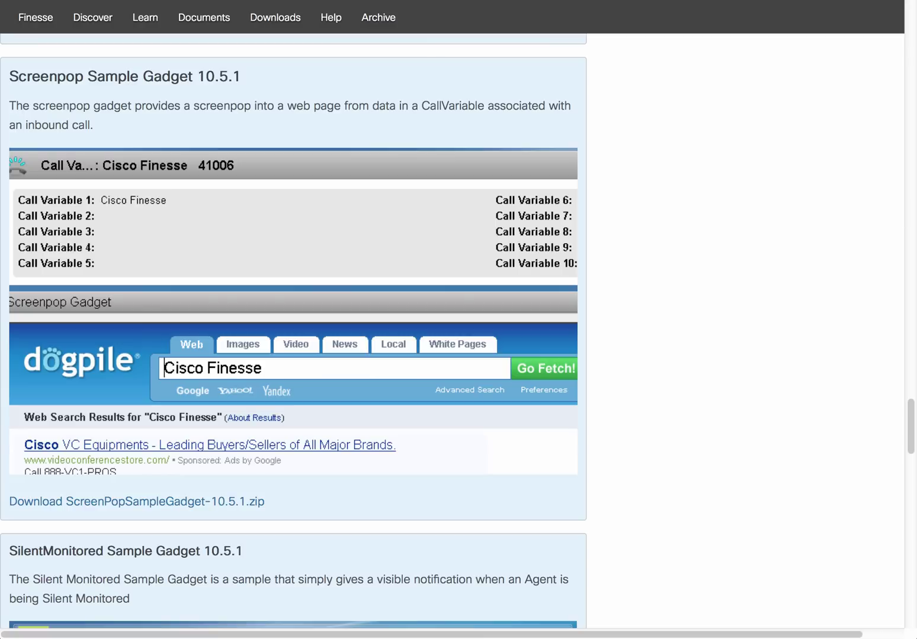
key(super+Tab)
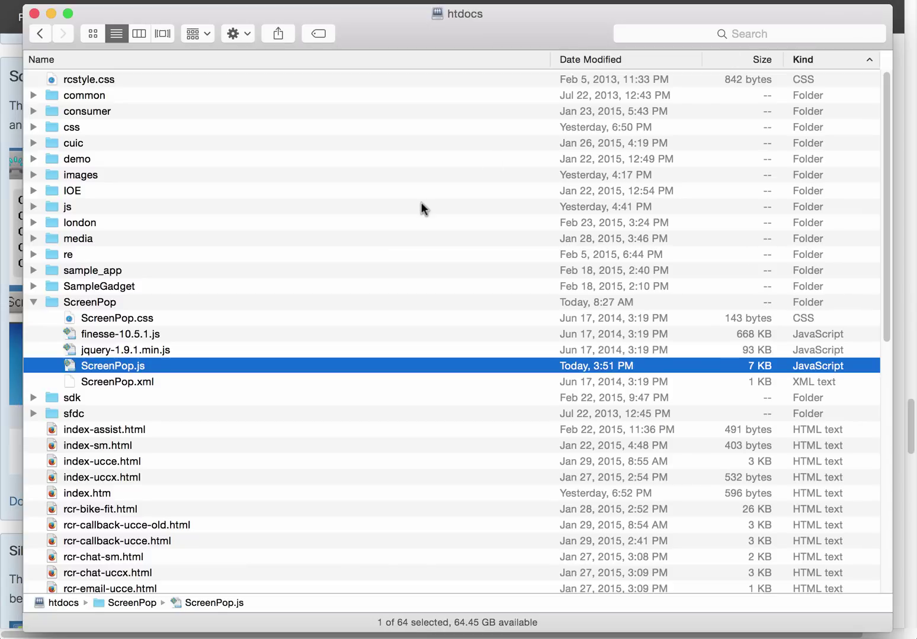
Expand the ScreenPop folder in htdocs and select ScreenPop.js, then ScreenPop.xml
click(83, 301)
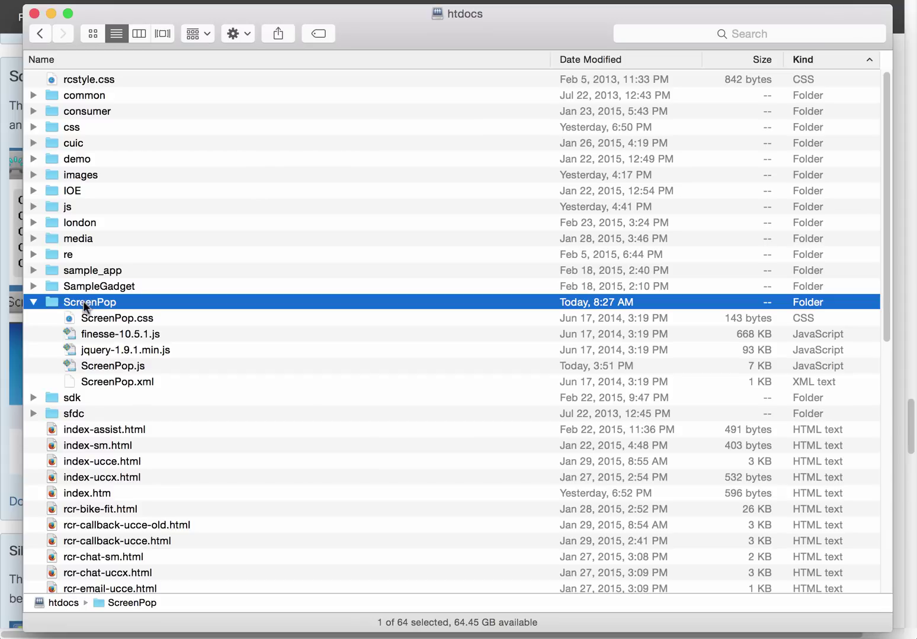
click(137, 367)
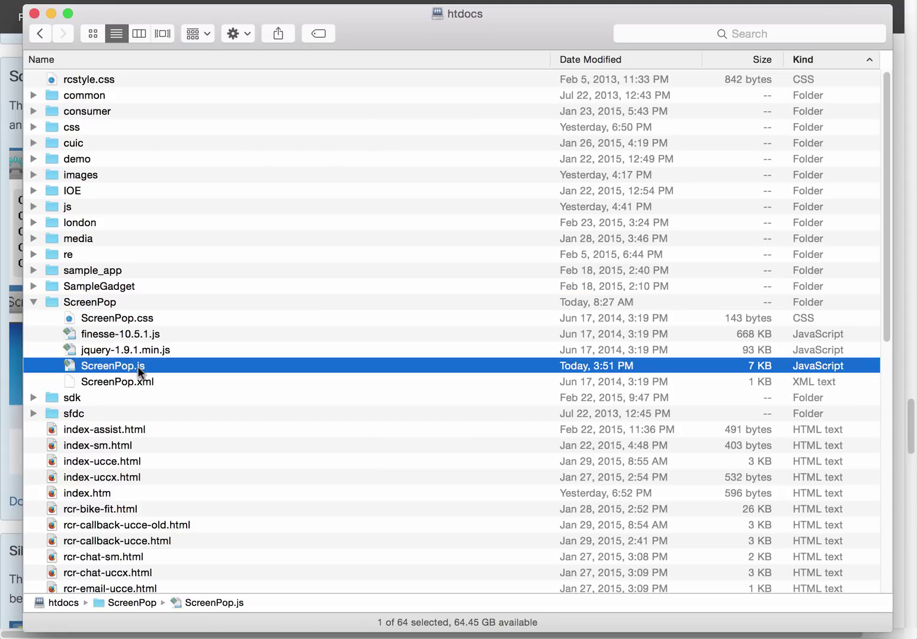
click(150, 384)
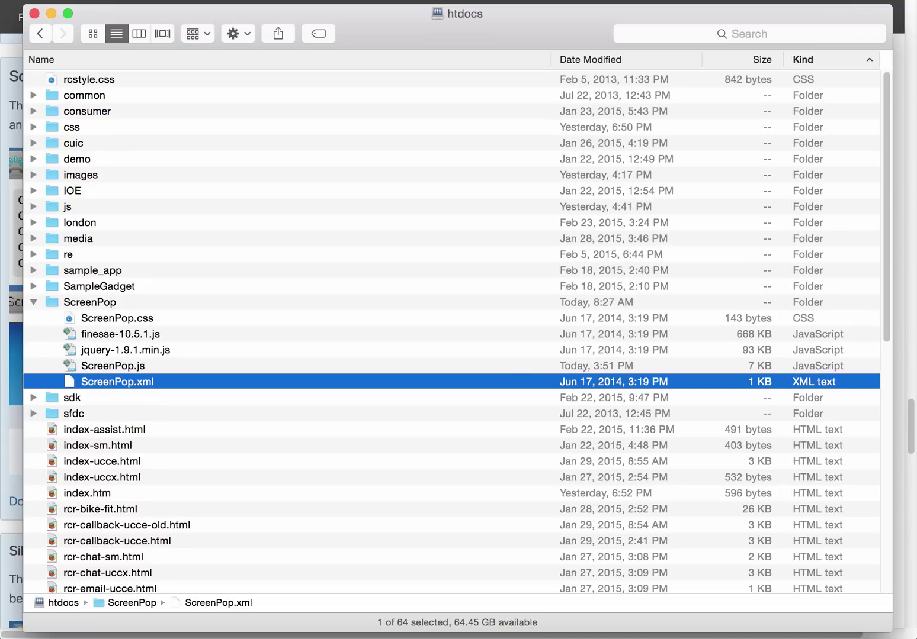
Review the iframe search-URL code near line 57 of ScreenPop.js in BBEdit, then close the file
key(super+Tab)
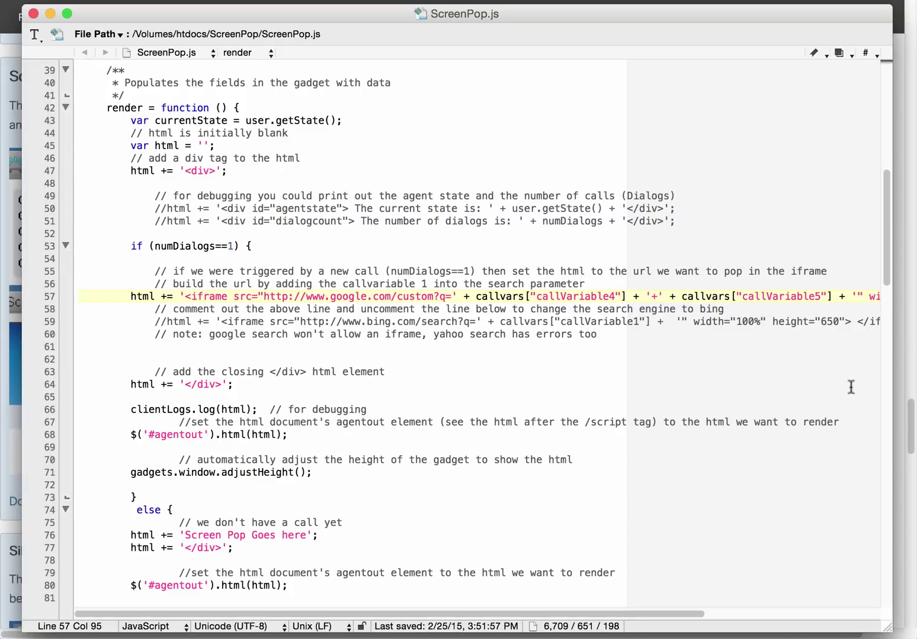
scroll(630, 361, up, 10)
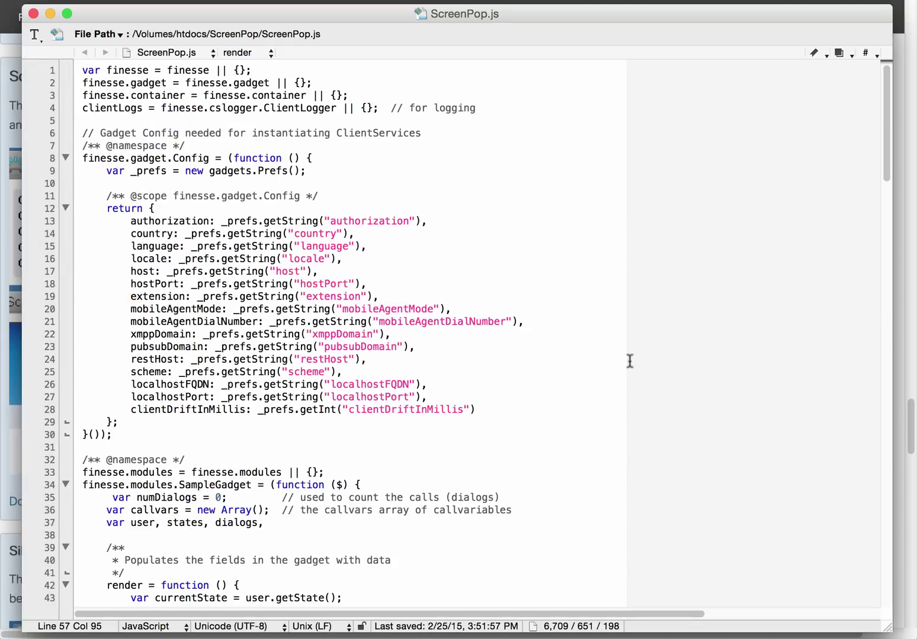
scroll(630, 361, down, 10)
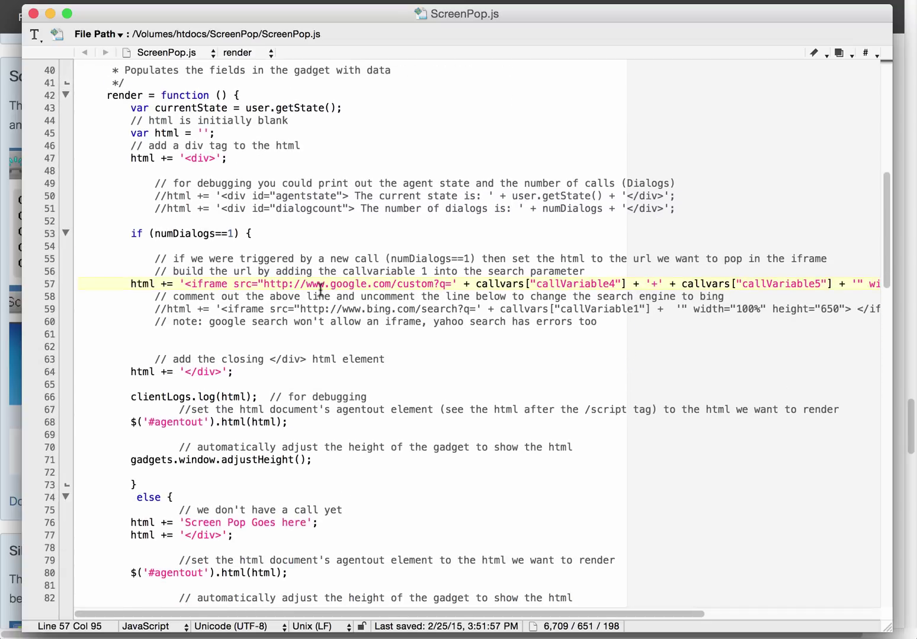
click(320, 291)
scroll(559, 288, right, 5)
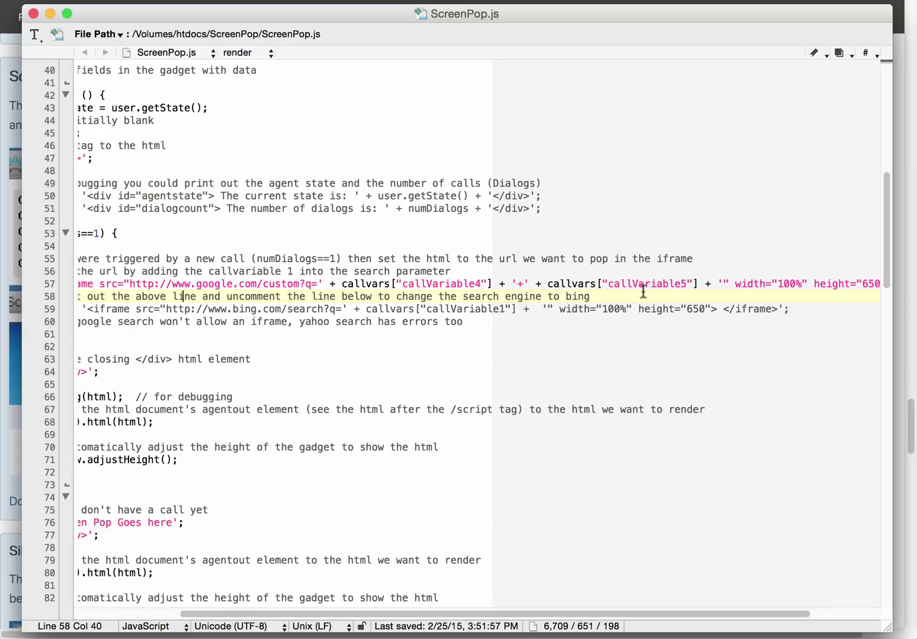
scroll(427, 287, left, 5)
scroll(426, 287, up, 1)
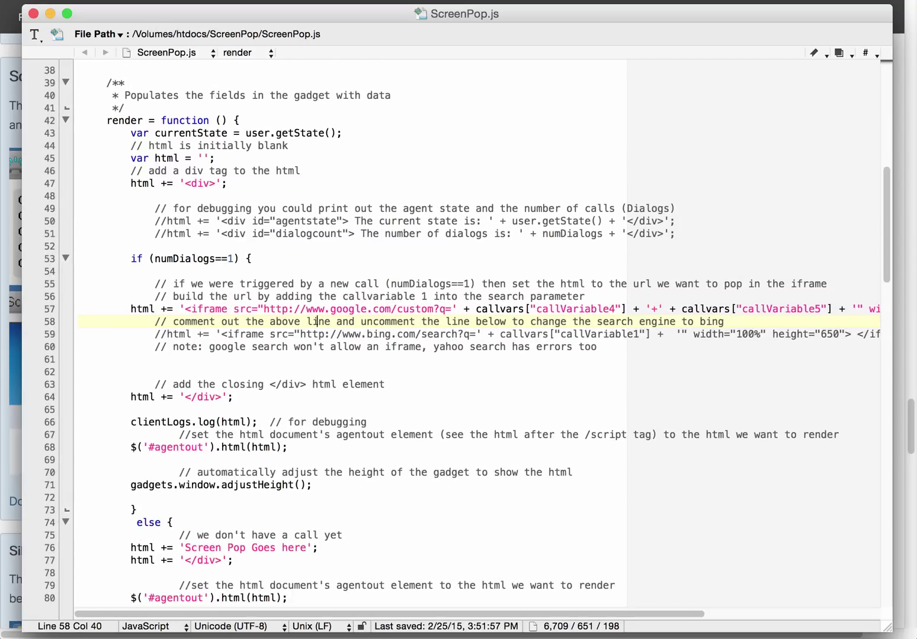
key(super+w)
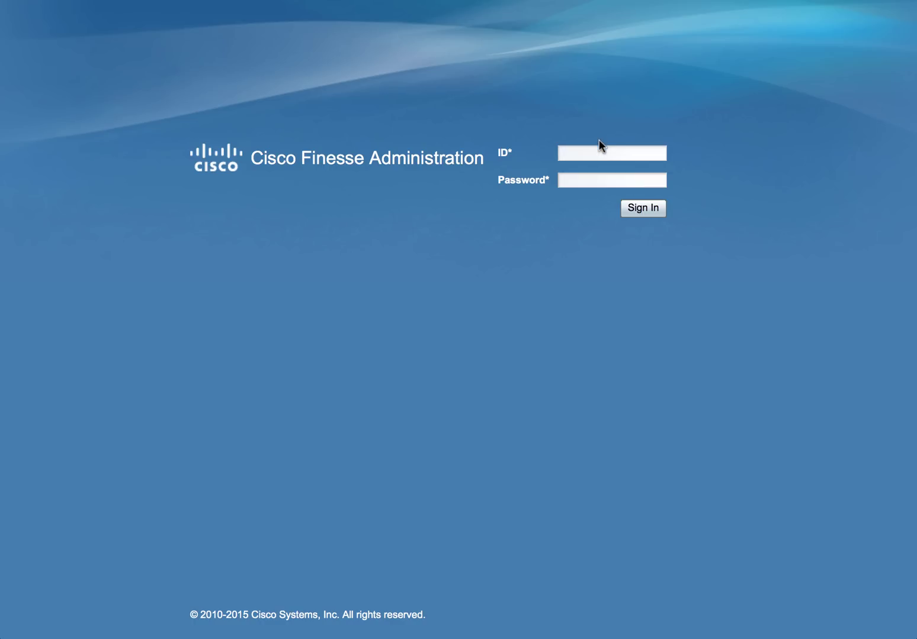
Sign back in to Finesse Administration with the saved admin credentials
text(adm)
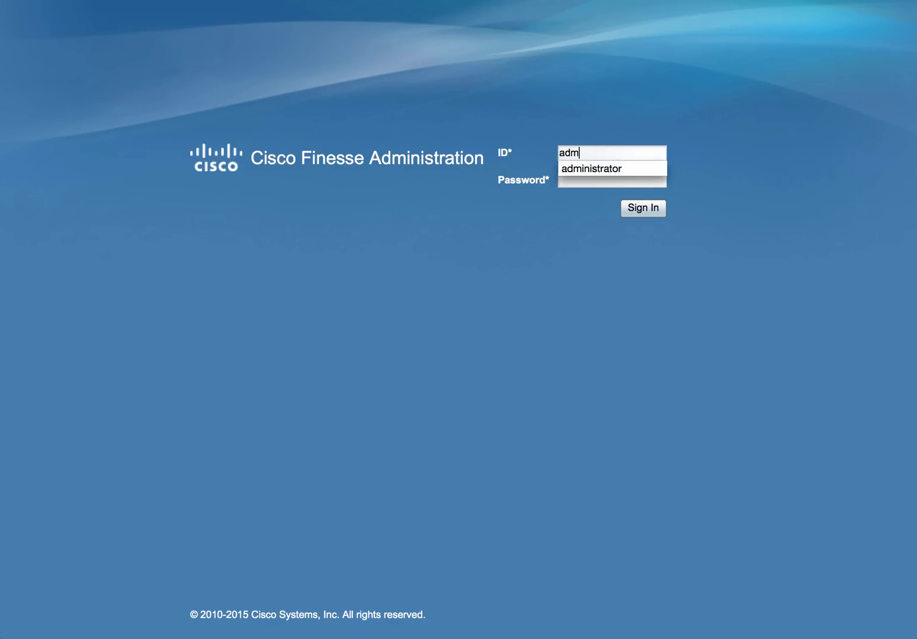
key(Down)
key(Return)
key(Return)
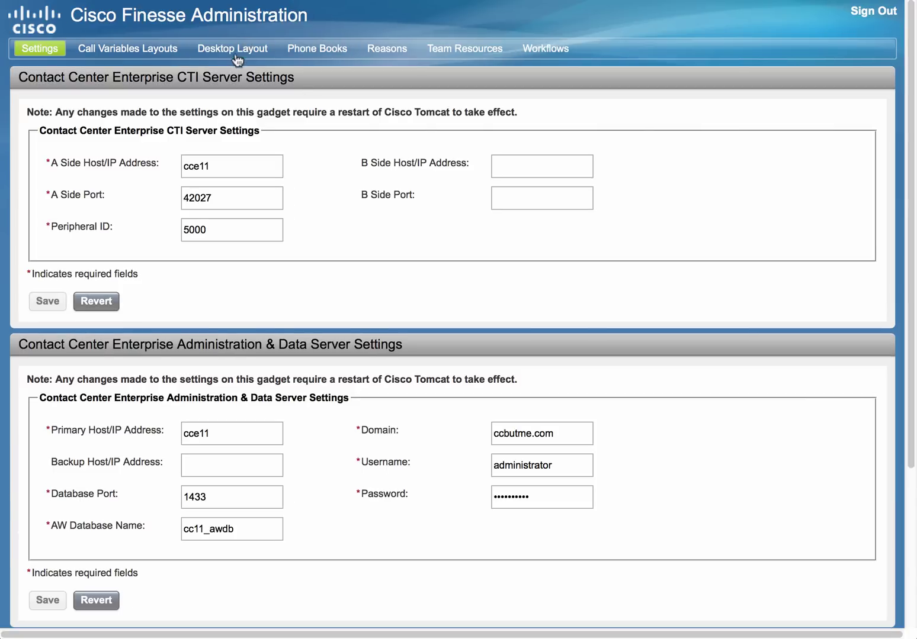
Locate and highlight the ScreenPop tab block in the Desktop Layout XML, then sign out
click(236, 54)
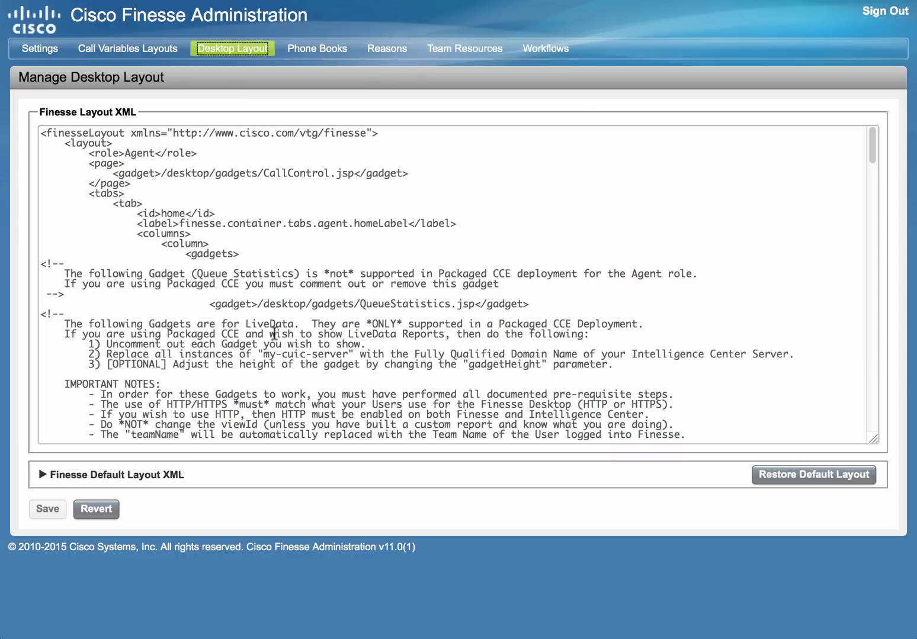
scroll(274, 334, down, 10)
scroll(274, 333, down, 4)
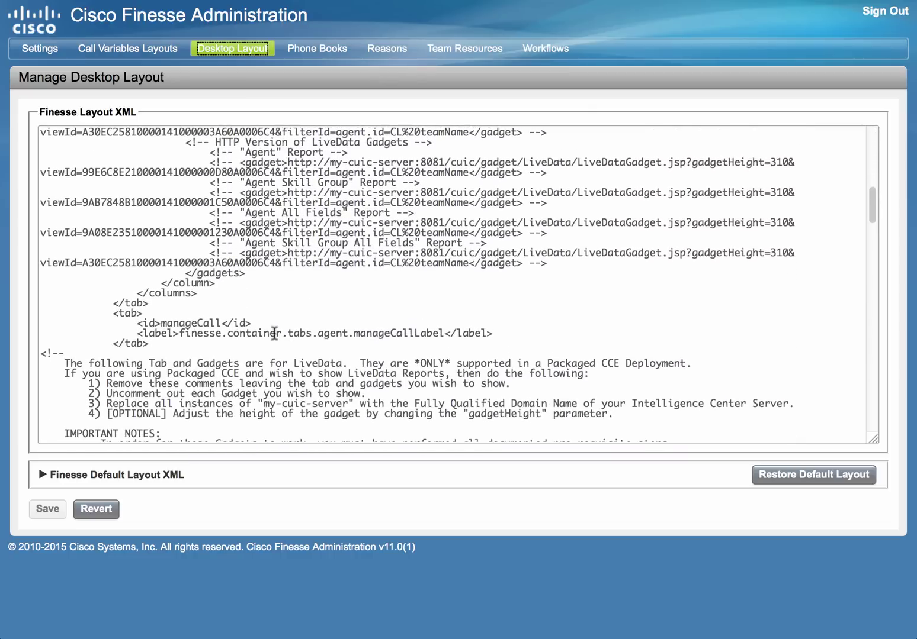
scroll(274, 333, down, 5)
scroll(274, 334, down, 7)
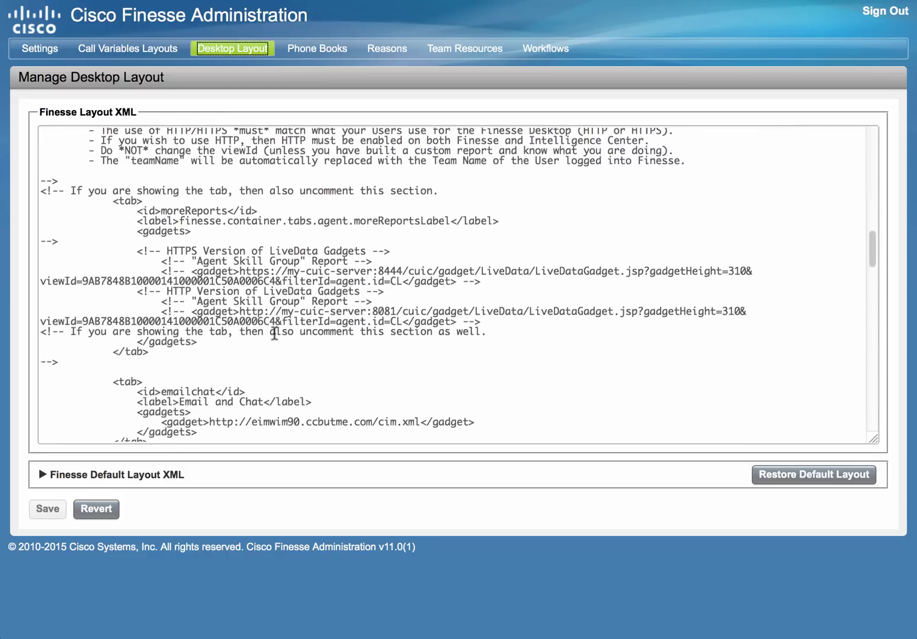
scroll(274, 333, down, 4)
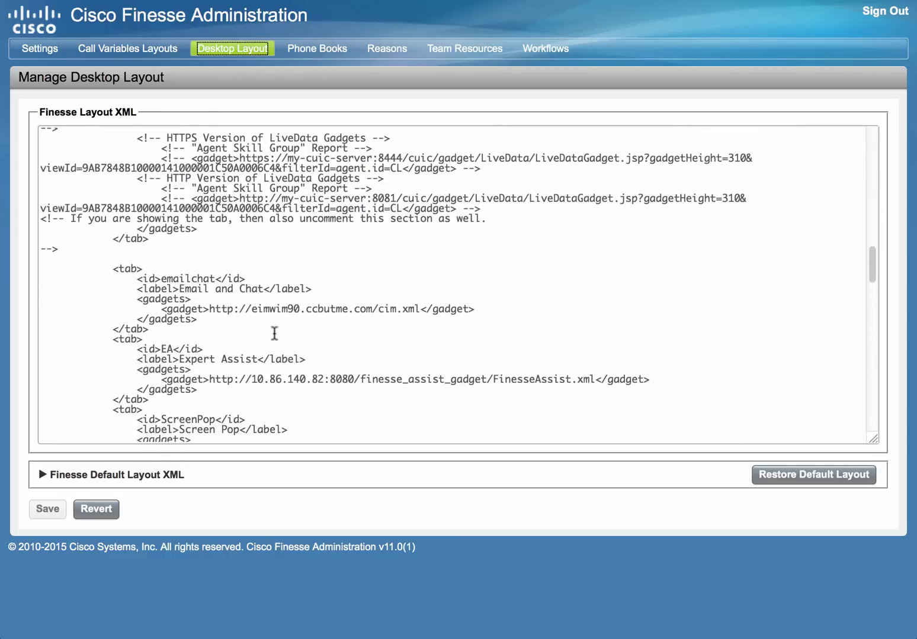
scroll(274, 333, down, 5)
scroll(274, 333, down, 1)
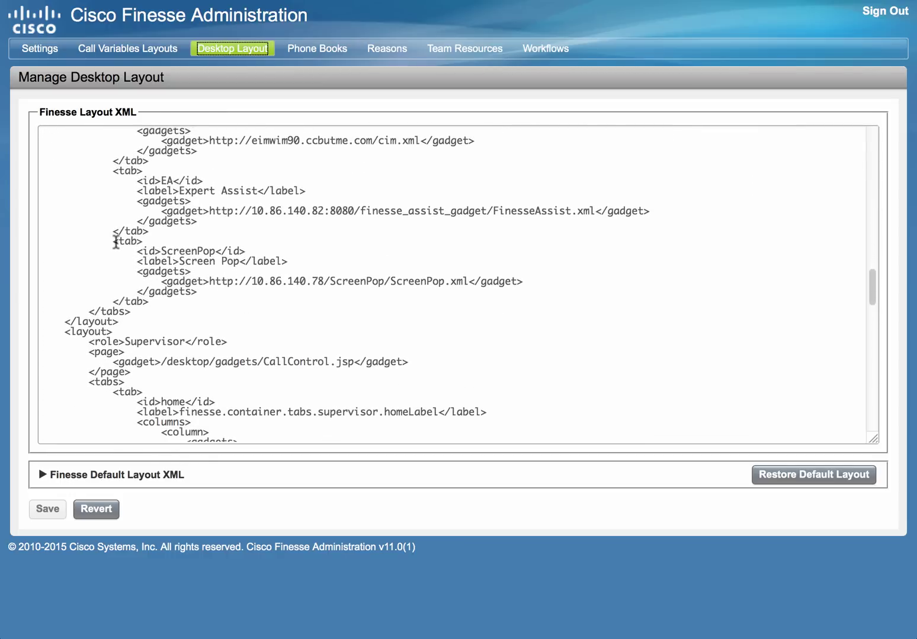
drag(117, 241, 160, 298)
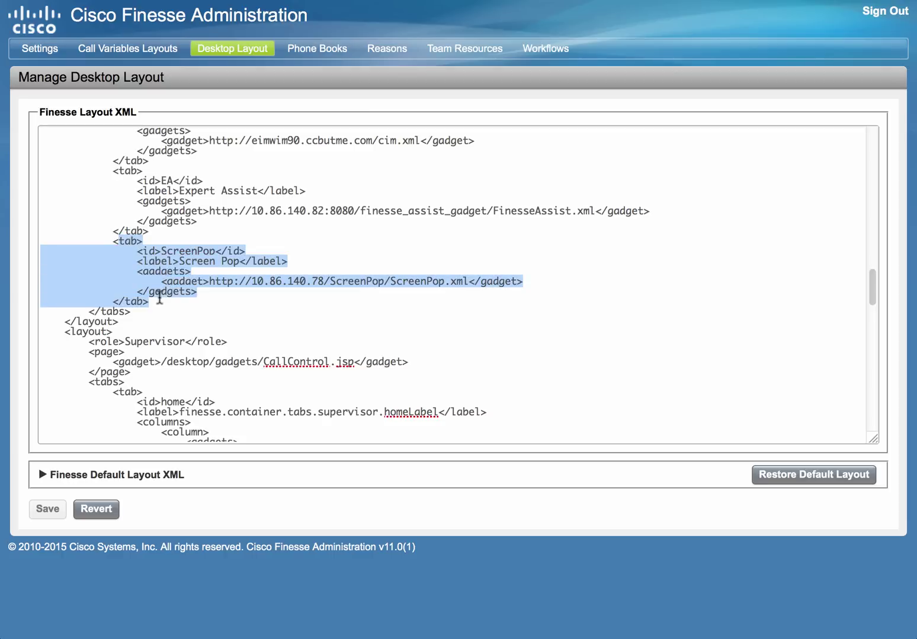
click(116, 242)
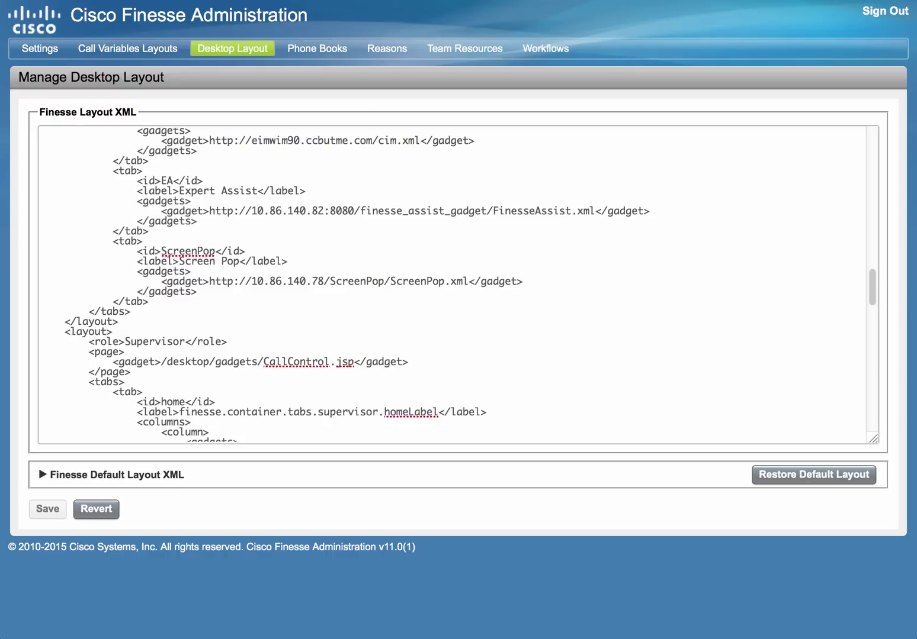
click(892, 17)
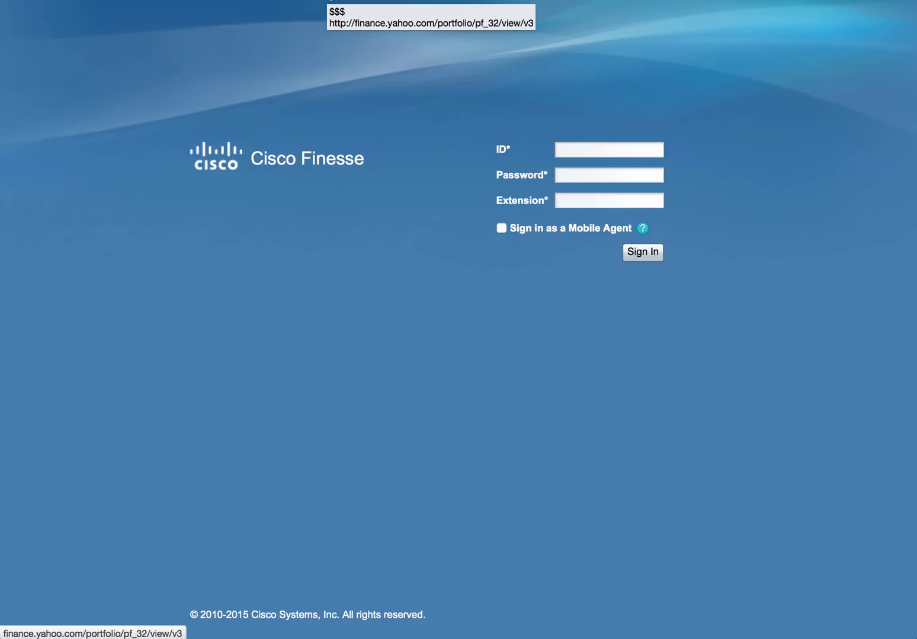
Sign in to the Finesse Agent Desktop with the suggested agent ID and the agent's extension
text(jsmi)
key(Down)
key(Tab)
key(Tab)
text(100)
key(Down)
key(Return)
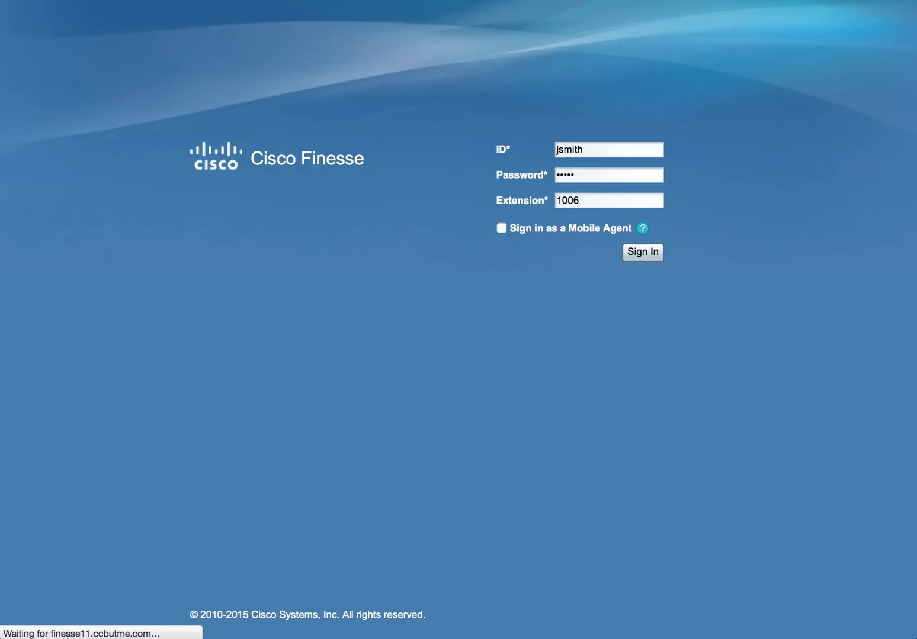
key(Return)
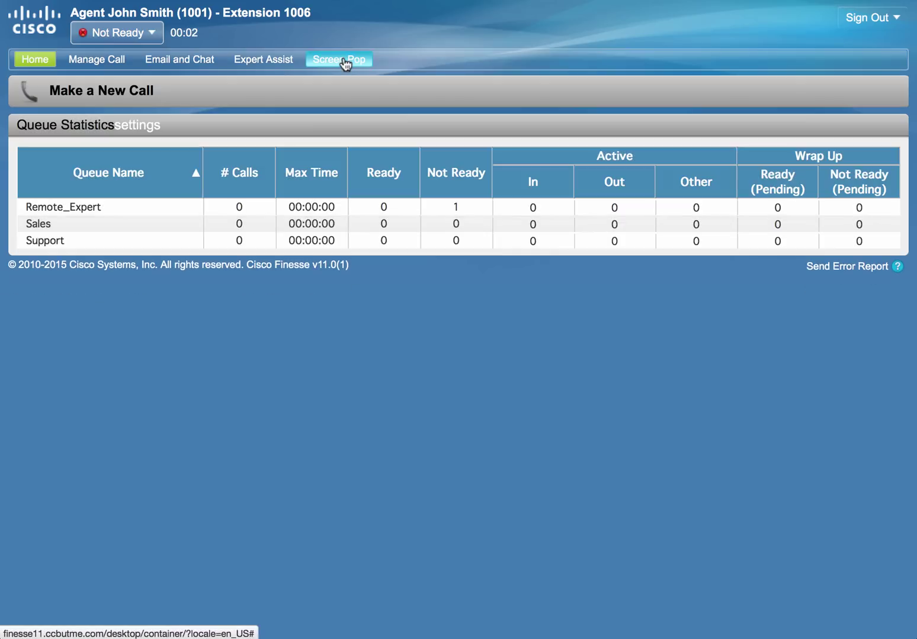
Show the ScreenPop Gadget in the Screen Pop tab and set the agent status to Ready
click(345, 64)
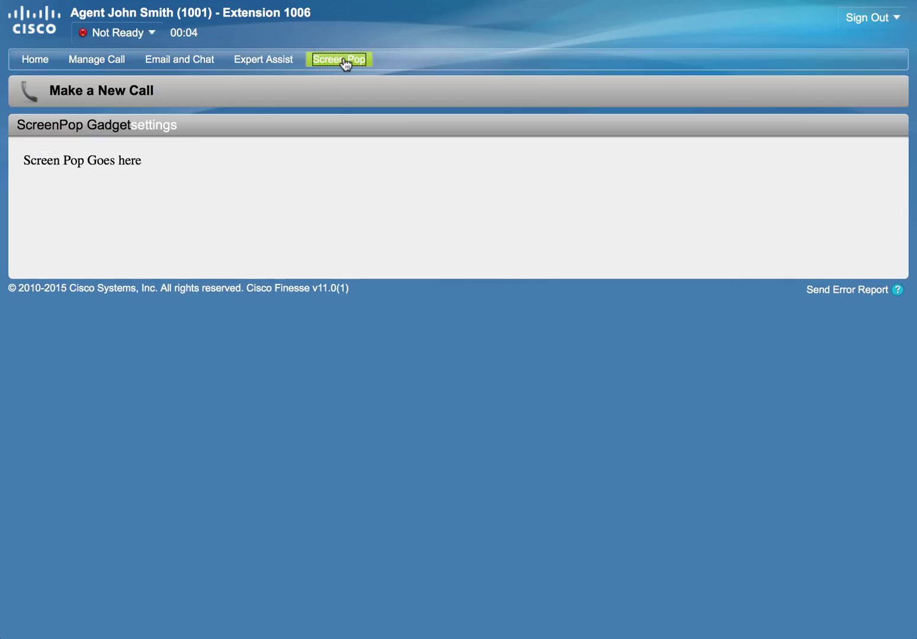
click(147, 34)
click(132, 59)
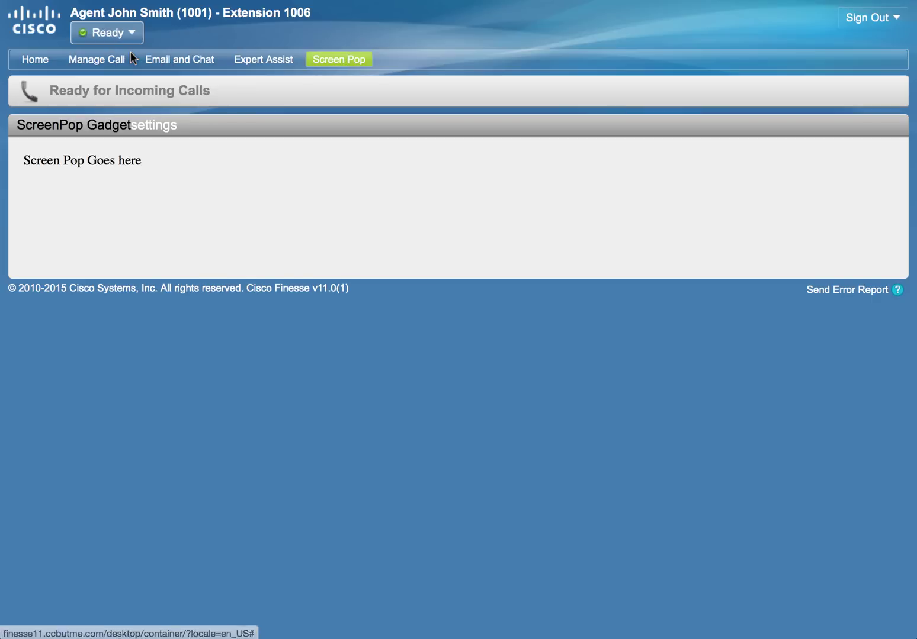